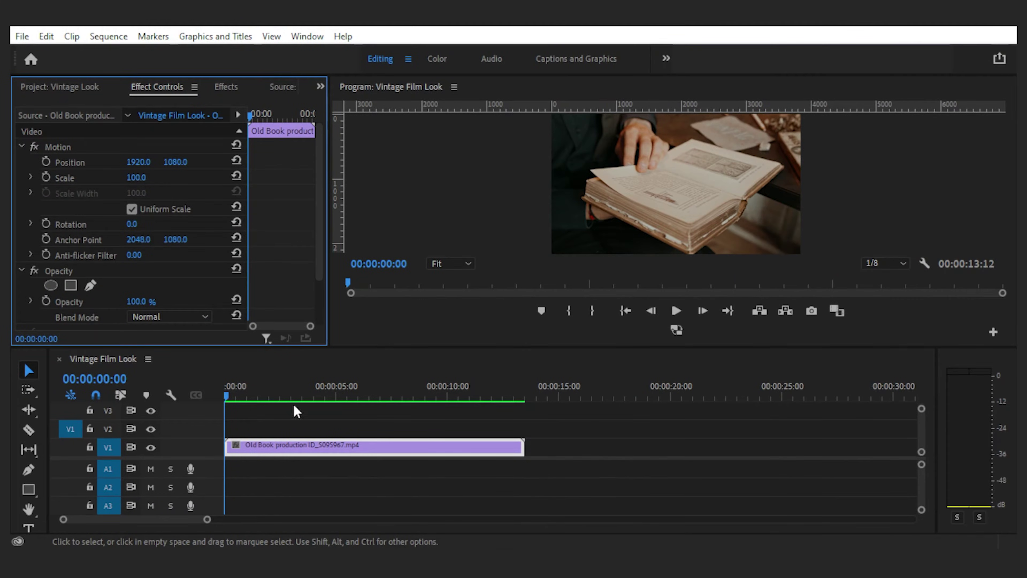
# - Scrub the Old Book clip to a later moment in the Vintage Film Look sequence
pyautogui.moveTo(283, 399); pyautogui.dragTo(224, 411)
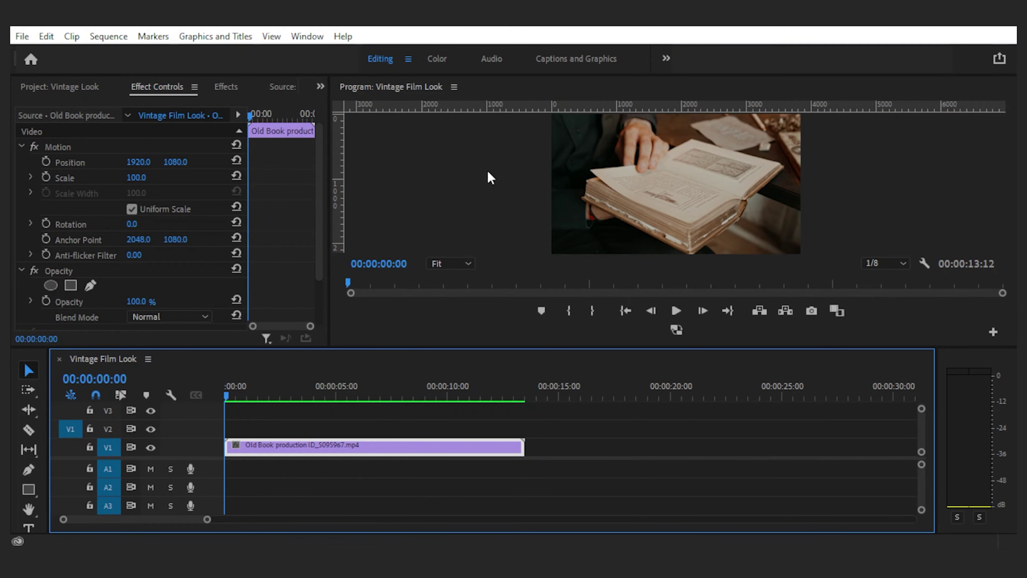
# - In the Color workspace, raise saturation and contrast, deepen shadows and lift blacks
pyautogui.click(437, 59)
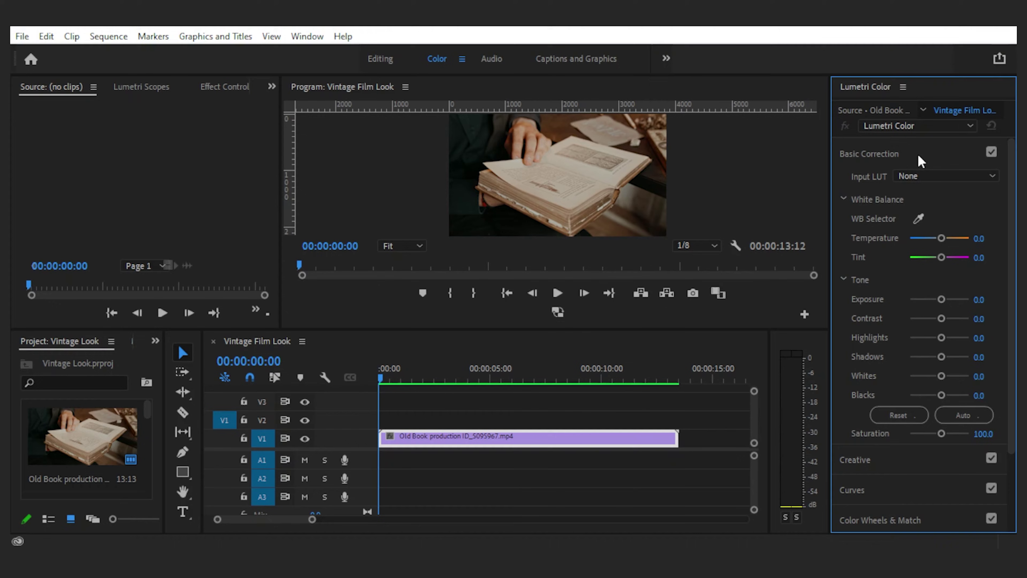
pyautogui.moveTo(941, 434)
pyautogui.mouseDown()
pyautogui.moveTo(958, 434)
pyautogui.moveTo(948, 433)
pyautogui.mouseUp()
pyautogui.moveTo(941, 318); pyautogui.dragTo(960, 319)
pyautogui.moveTo(941, 356); pyautogui.dragTo(927, 357)
pyautogui.moveTo(938, 394); pyautogui.dragTo(963, 395)
# - Set the Lumetri Creative Faded Film amount to 15 and preview the graded look
pyautogui.click(914, 155)
pyautogui.click(914, 186)
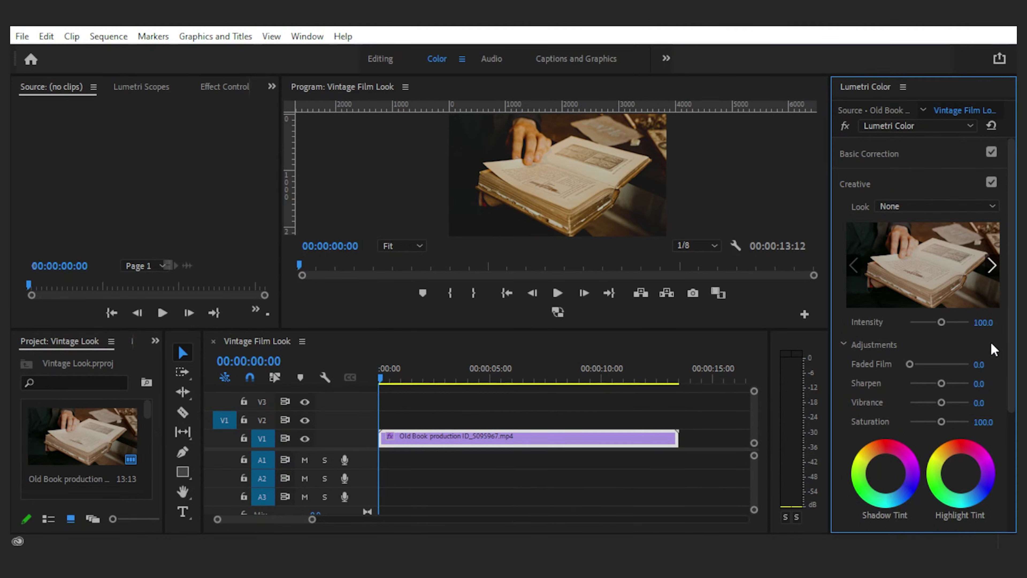
pyautogui.click(989, 358)
pyautogui.write('15')
pyautogui.press('Return')
pyautogui.press('`')
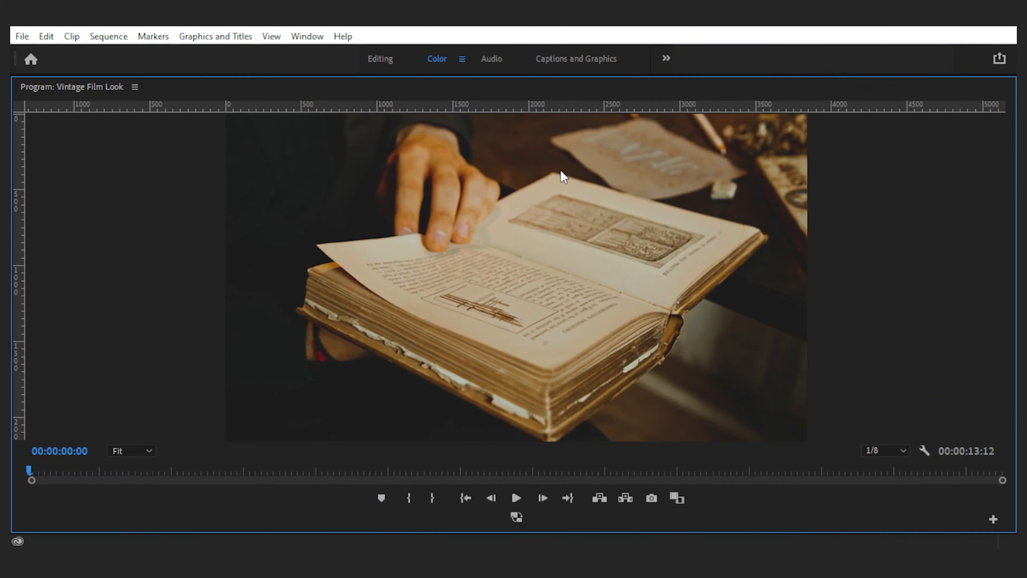
pyautogui.press('`')
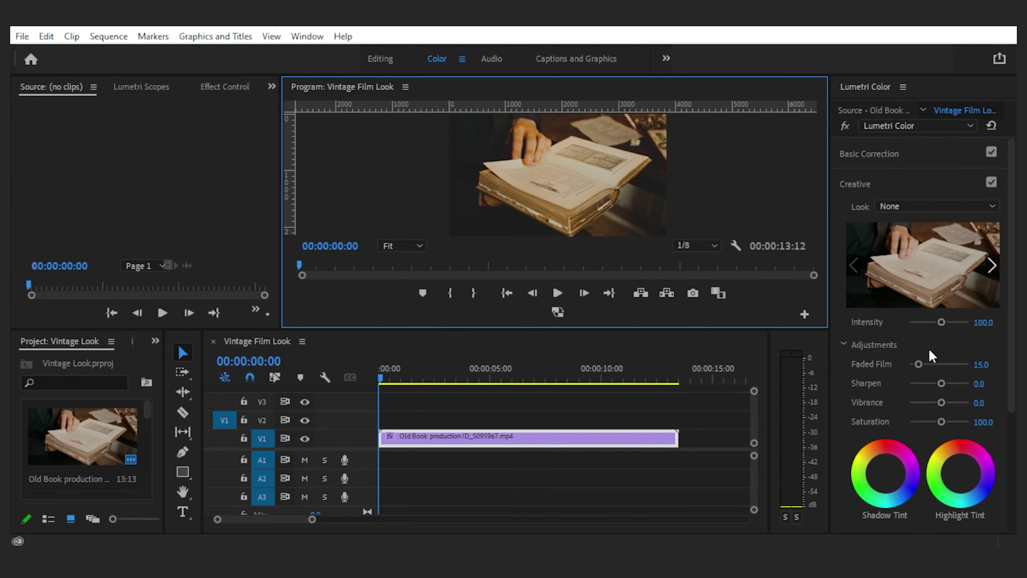
# - Set Creative Sharpen to -18 and check the softened image full-screen
pyautogui.click(980, 383)
pyautogui.write('-18')
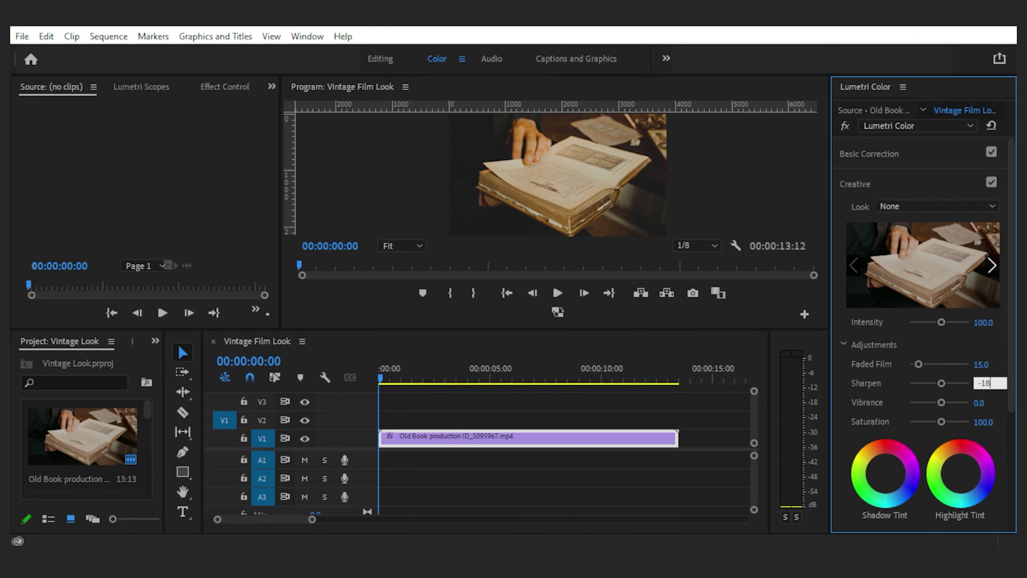
pyautogui.press('Return')
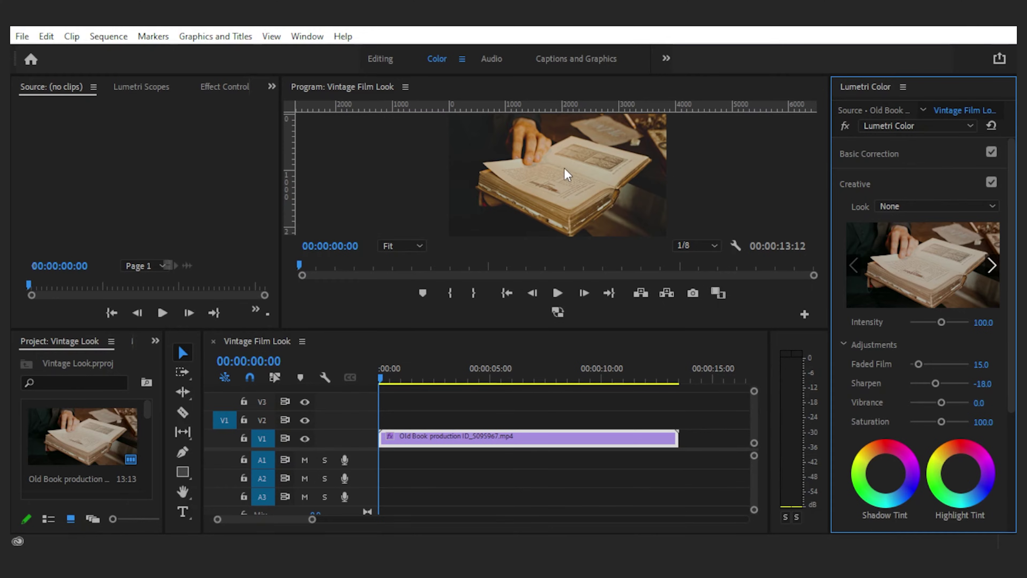
pyautogui.press('`')
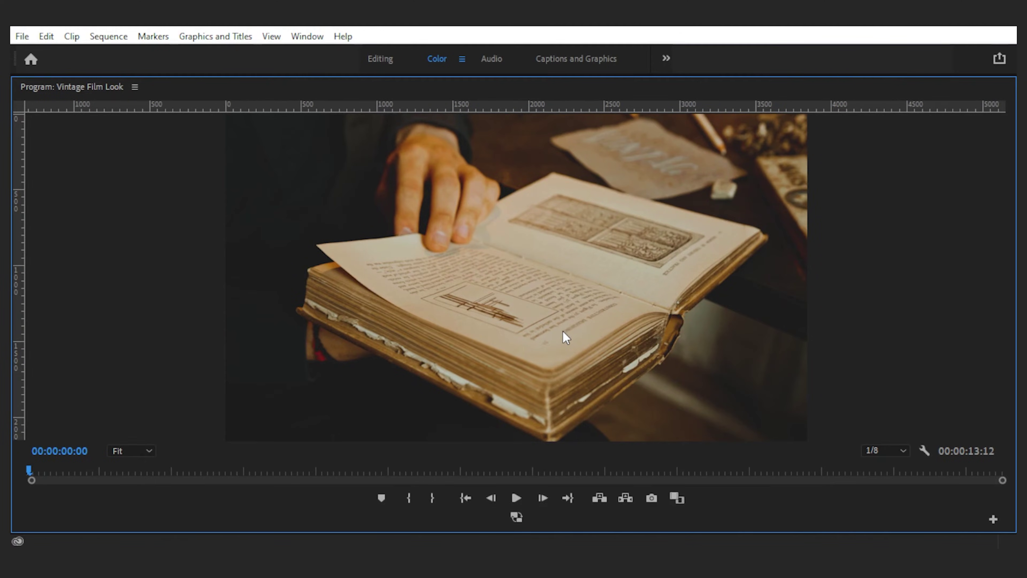
pyautogui.press('`')
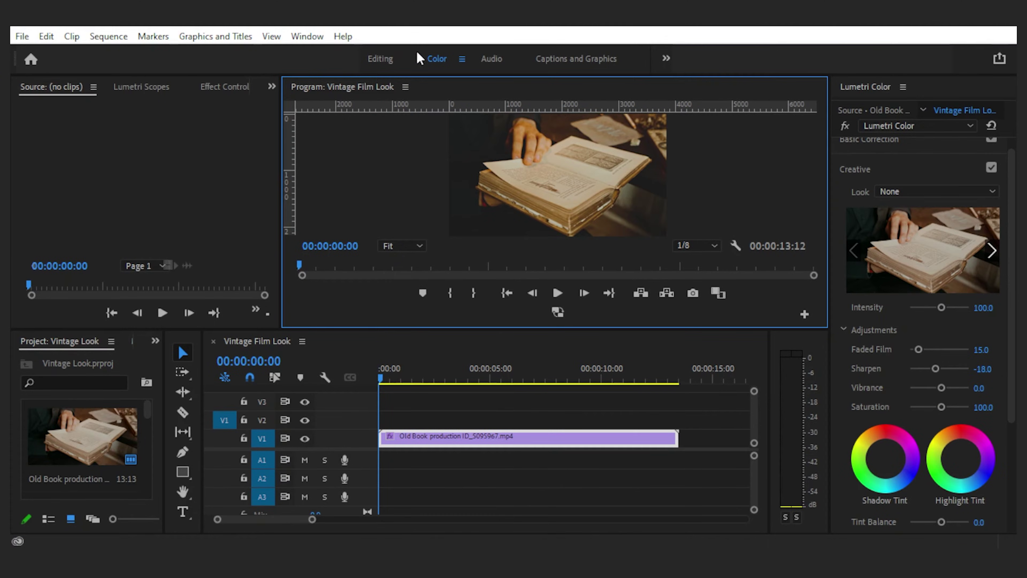
# - Back in Editing, find the Noise effect and apply it to the book clip
pyautogui.click(378, 58)
pyautogui.click(169, 87)
pyautogui.write('noise')
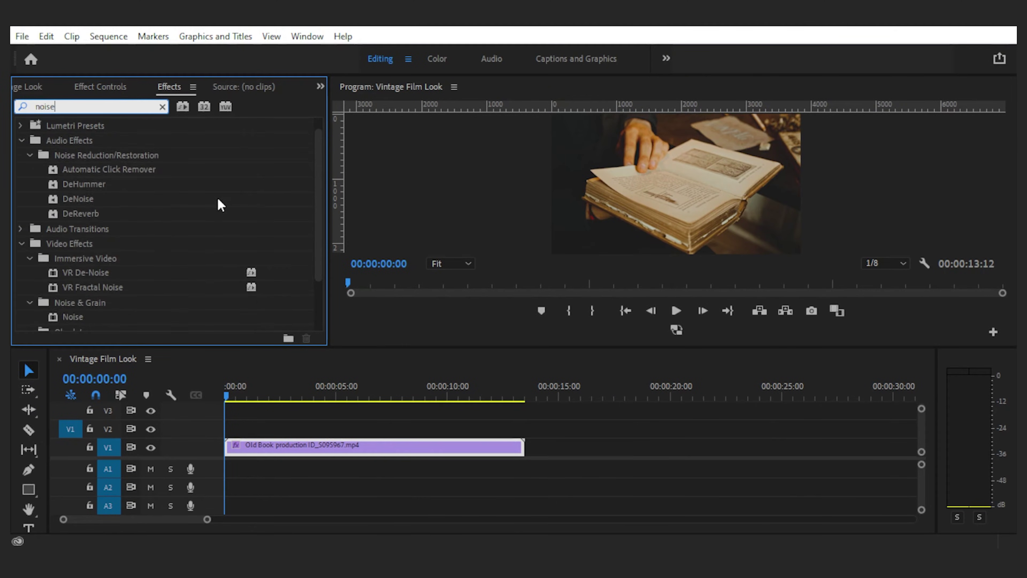
pyautogui.scroll(-2, 220, 204)
pyautogui.moveTo(75, 249); pyautogui.dragTo(283, 447)
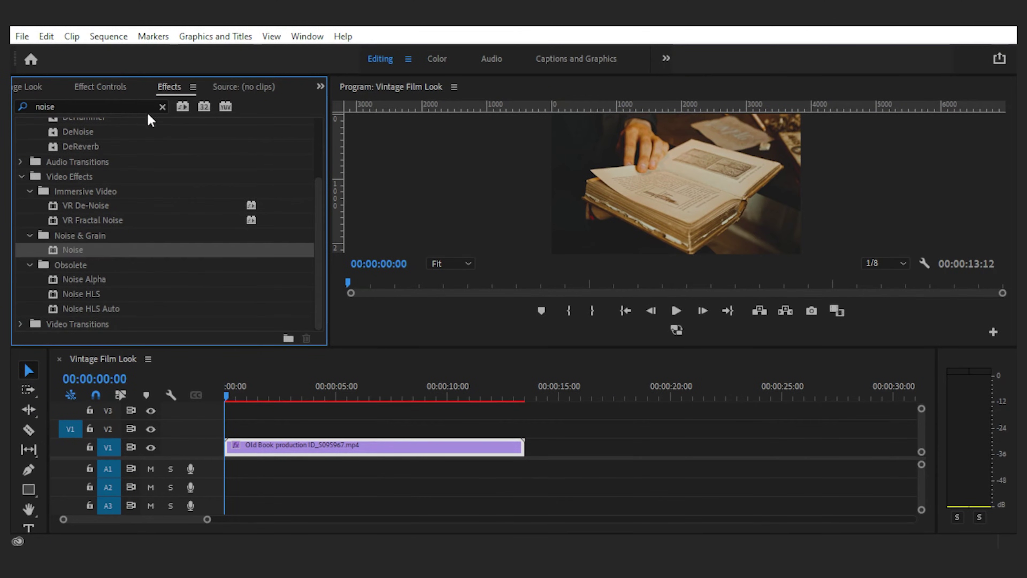
# - Set Amount of Noise to 25%, after trying 17%, checking the grain in the enlarged preview
pyautogui.click(100, 87)
pyautogui.scroll(-4, 285, 210)
pyautogui.click(137, 259)
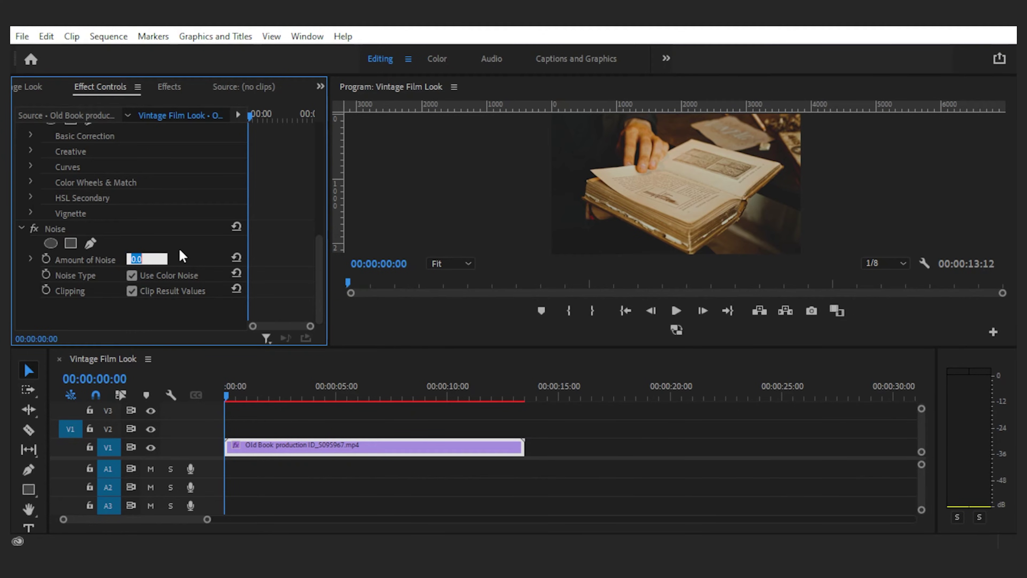
pyautogui.write('17')
pyautogui.press('Return')
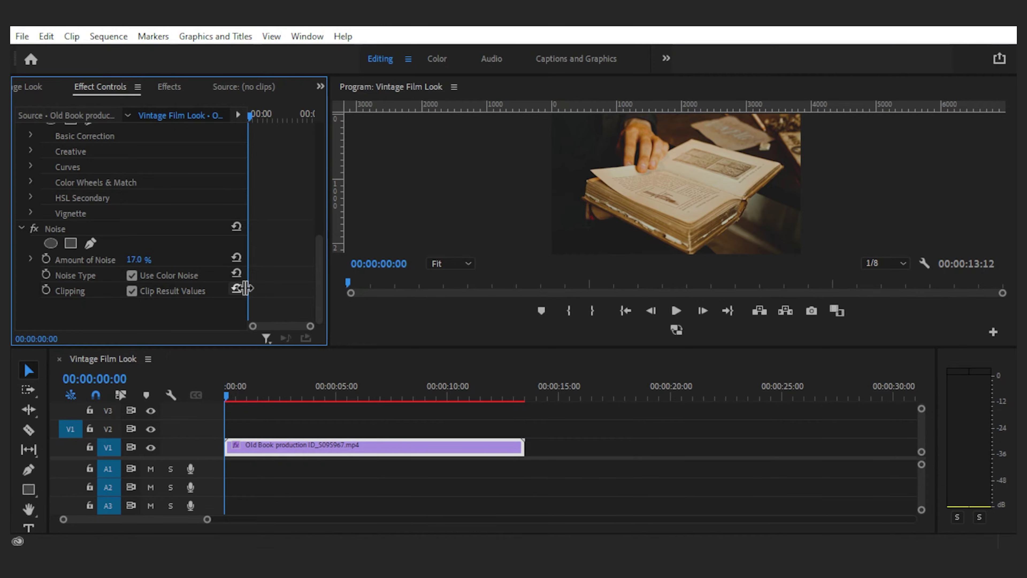
pyautogui.press('`')
pyautogui.press('`')
pyautogui.click(146, 256)
pyautogui.write('25')
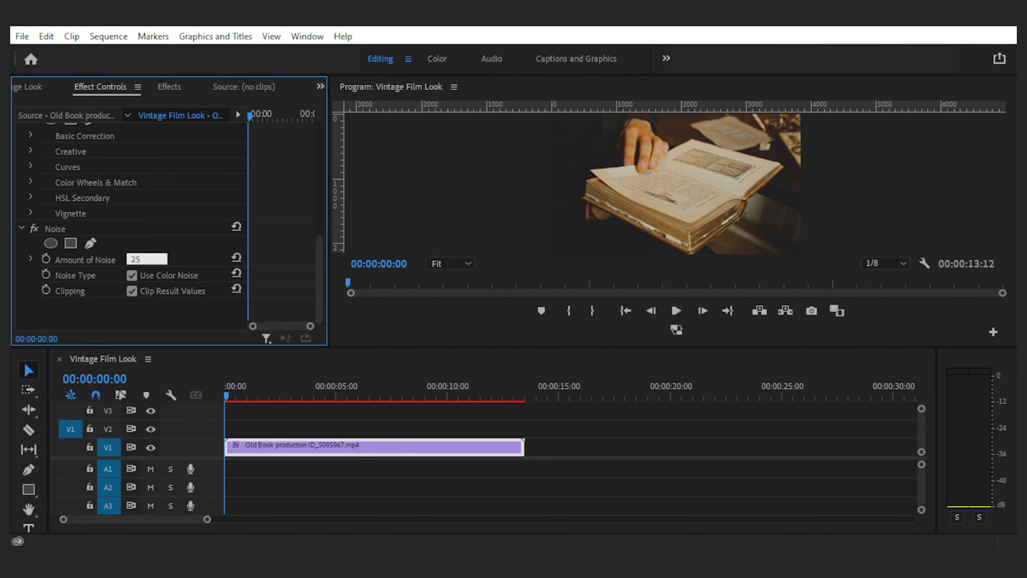
pyautogui.press('Return')
pyautogui.press('`')
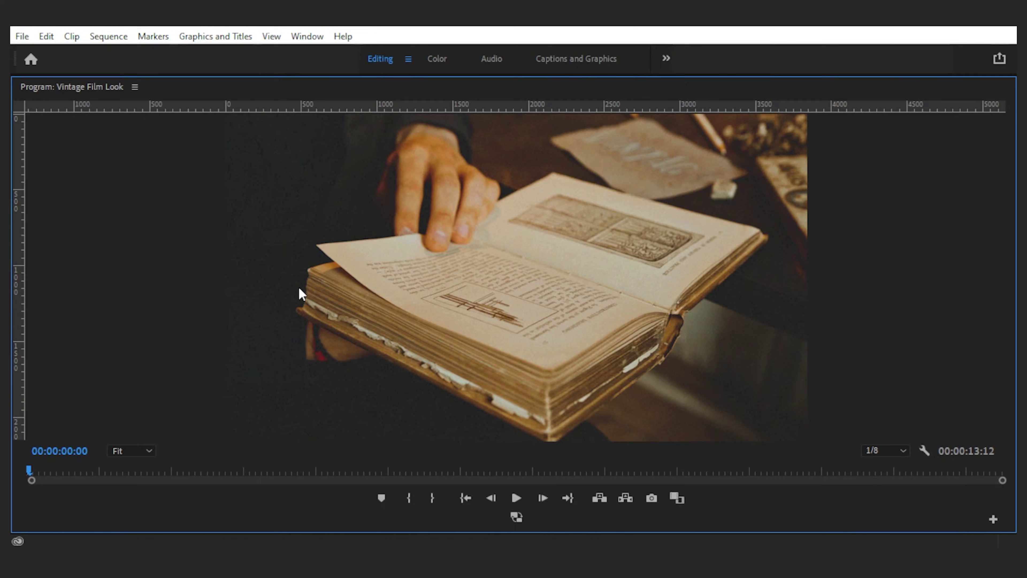
pyautogui.press('`')
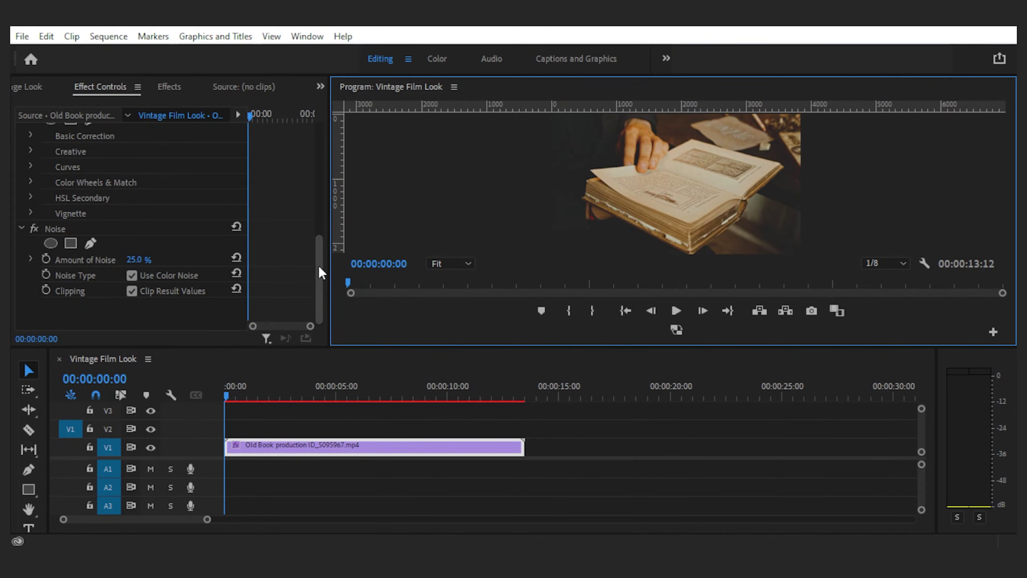
# - Search 'crop' in Effects and apply the Crop effect to the clip
pyautogui.click(169, 86)
pyautogui.click(97, 105)
pyautogui.write('crop')
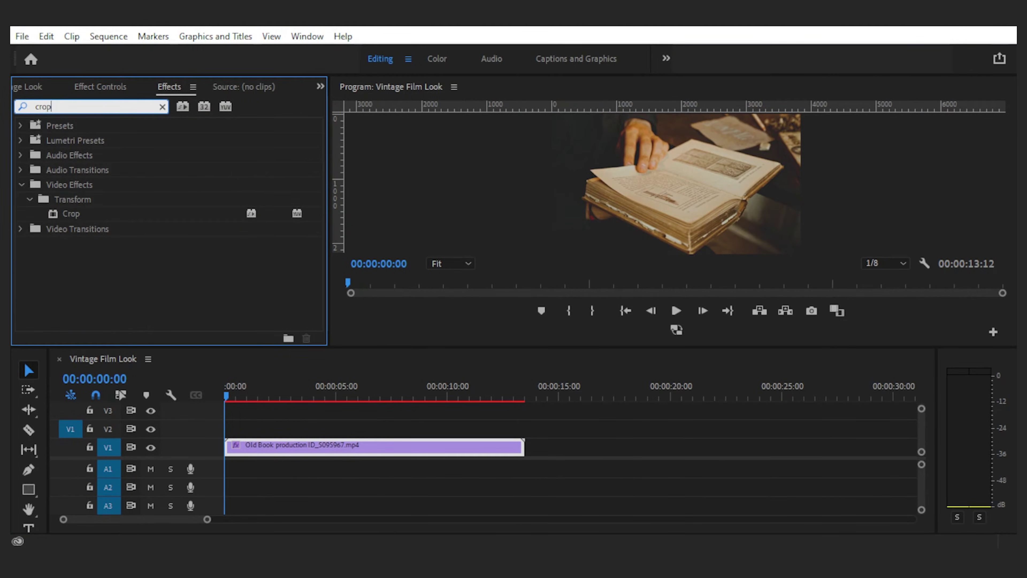
pyautogui.doubleClick(71, 214)
pyautogui.click(104, 89)
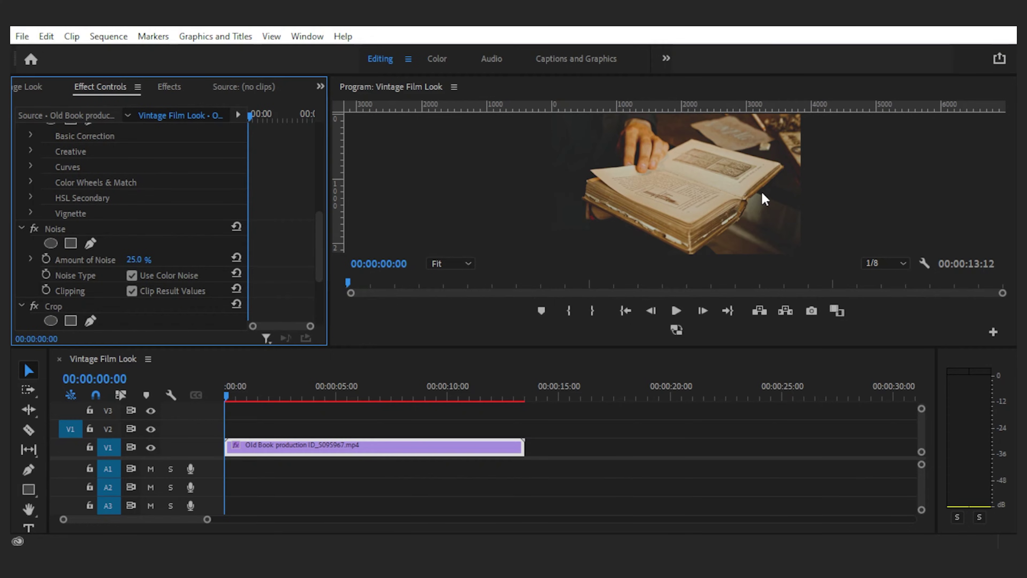
pyautogui.scroll(-3, 286, 252)
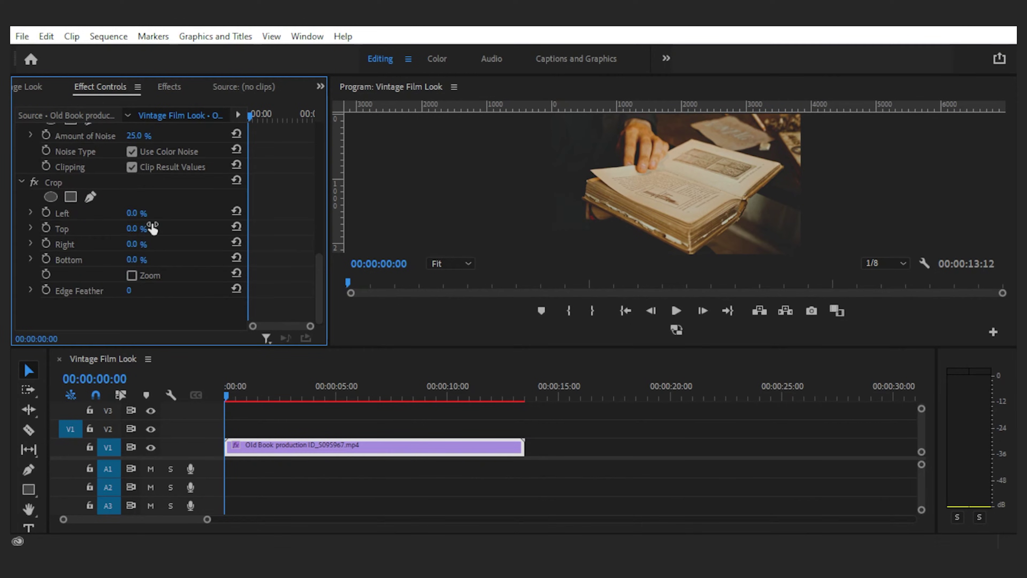
# - Crop 13% from the left and 13% from the right, then check the frame
pyautogui.click(134, 213)
pyautogui.write('13')
pyautogui.press('Return')
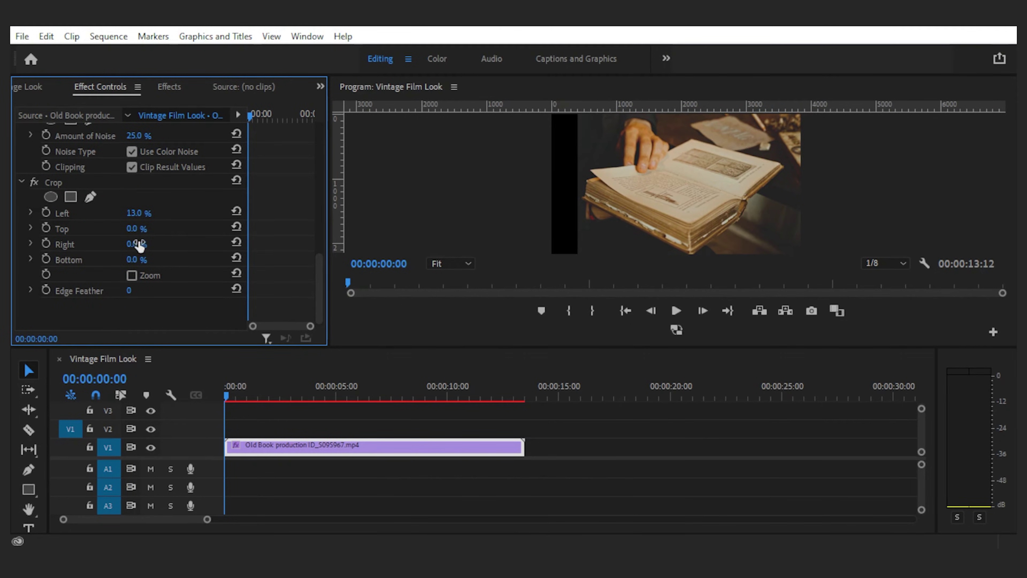
pyautogui.click(138, 244)
pyautogui.write('13')
pyautogui.press('Return')
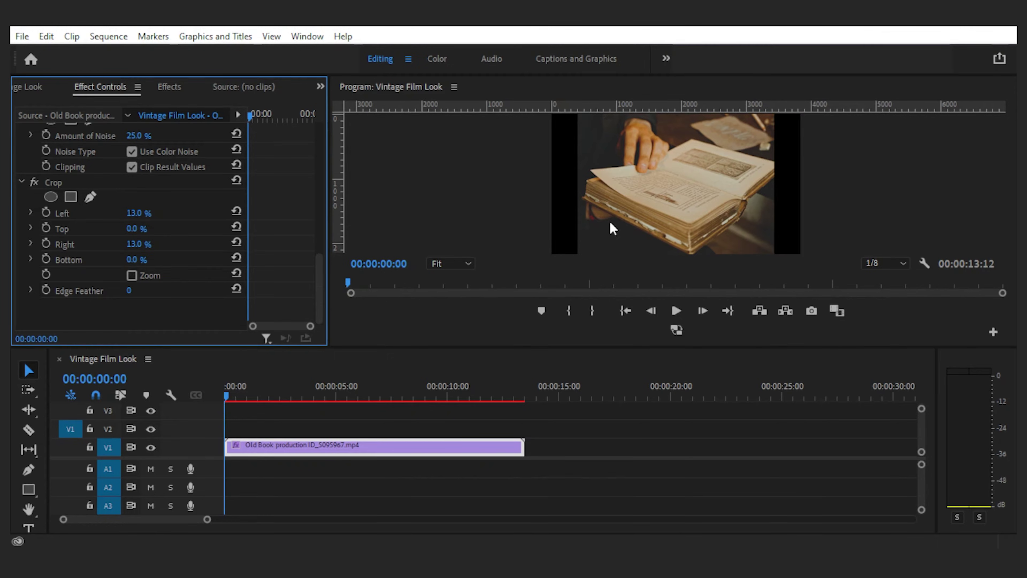
pyautogui.press('`')
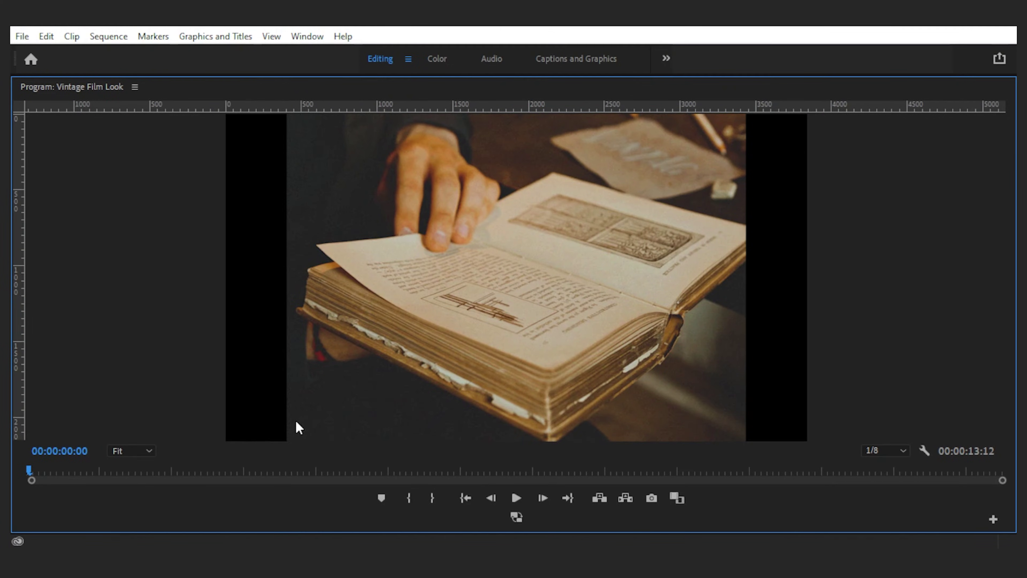
pyautogui.press('`')
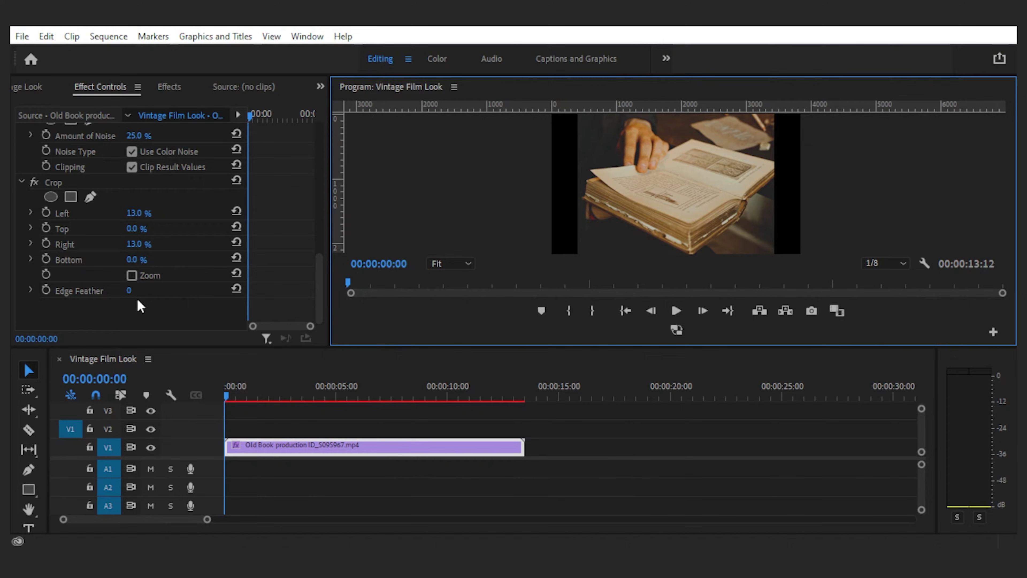
# - Set the Crop Edge Feather to 13 and preview the feathered edges
pyautogui.click(129, 291)
pyautogui.write('13')
pyautogui.press('Return')
pyautogui.press('`')
# - Remove all effects from the book clip and review its remaining properties
pyautogui.rightClick(340, 448)
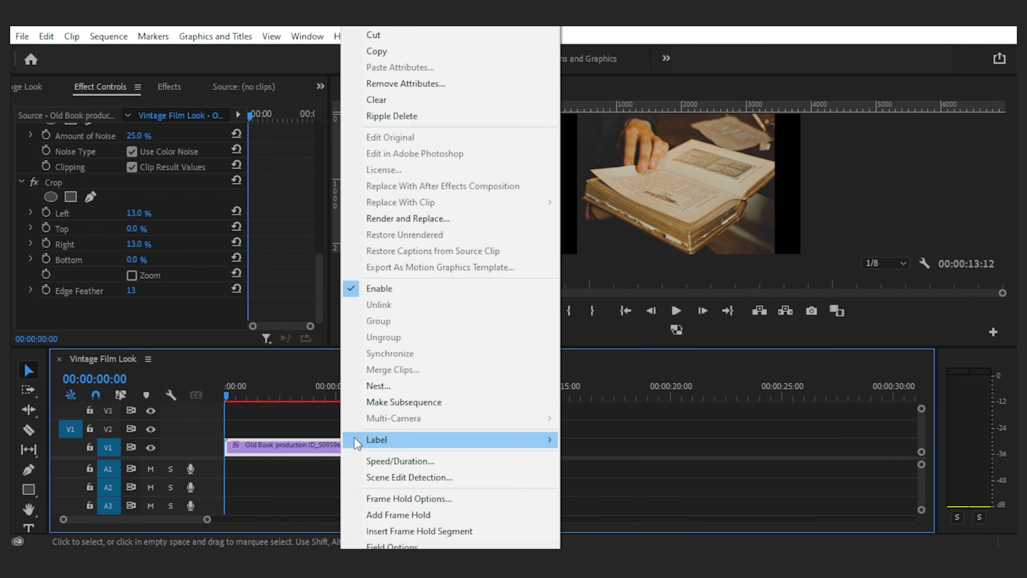
pyautogui.click(406, 84)
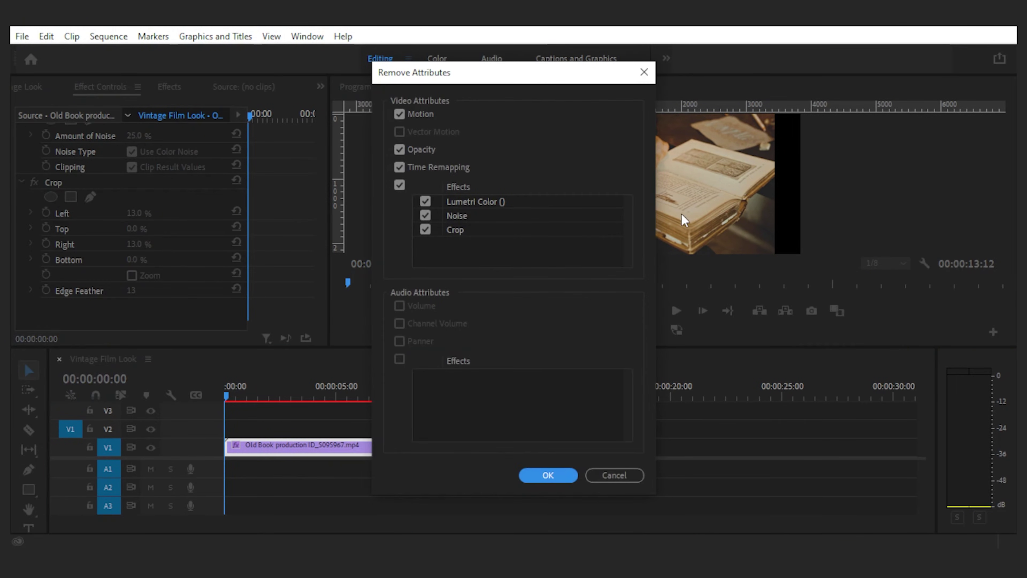
pyautogui.click(548, 475)
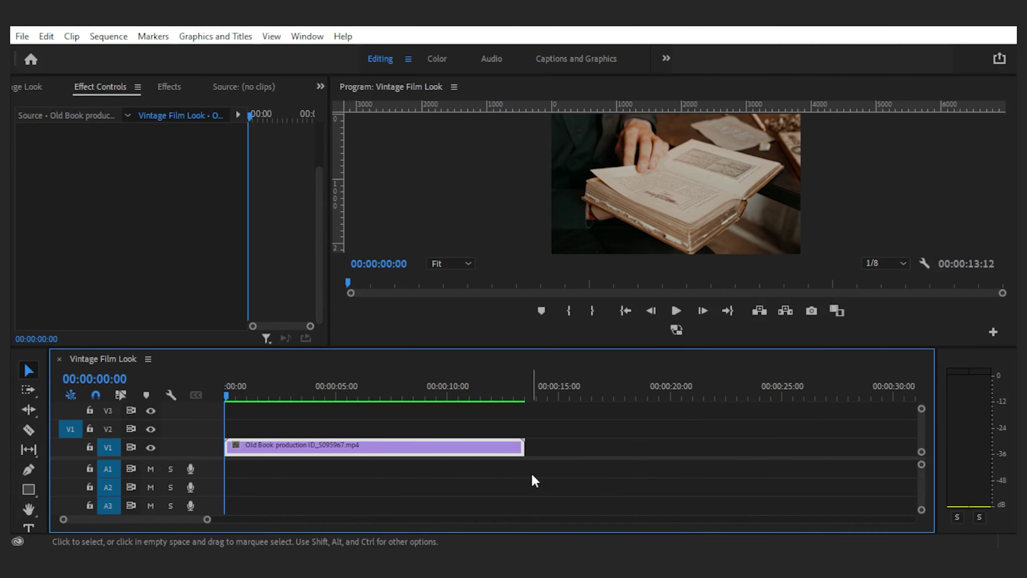
pyautogui.moveTo(296, 397); pyautogui.dragTo(246, 391)
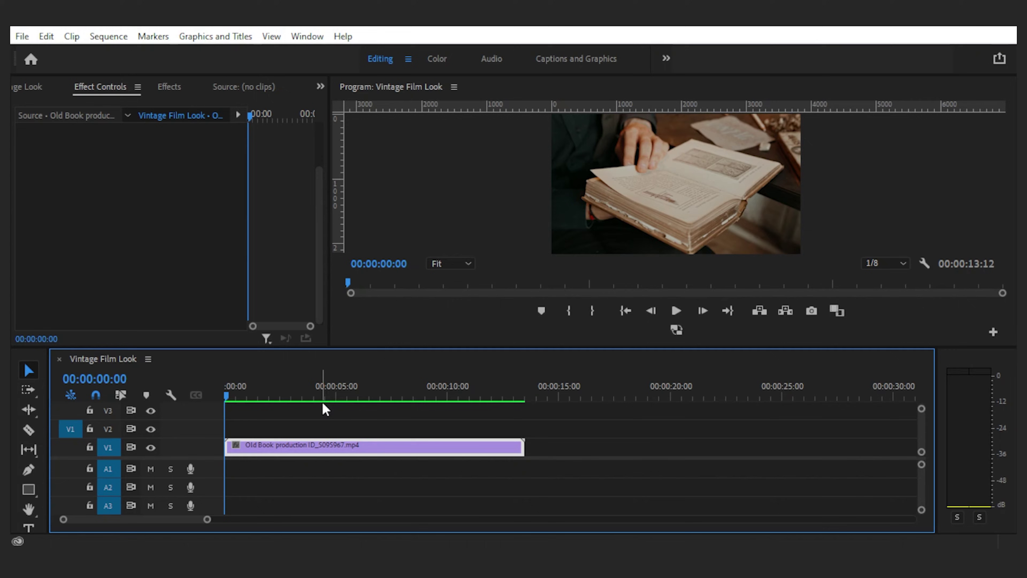
pyautogui.click(320, 133)
pyautogui.scroll(-3, 312, 239)
pyautogui.scroll(3, 307, 284)
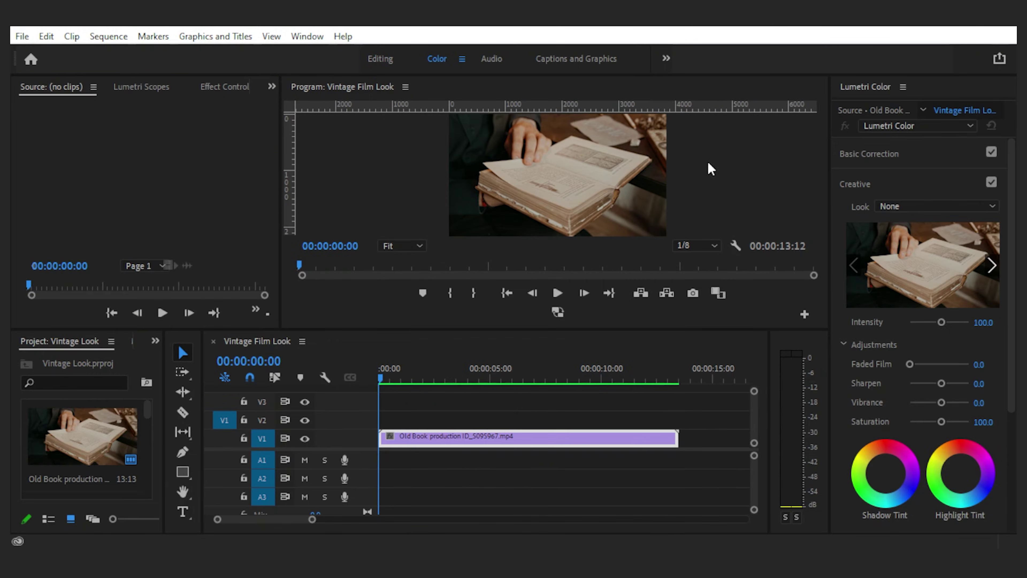
# - Expand Lumetri's Creative section and browse the Look list
pyautogui.click(930, 187)
pyautogui.click(926, 156)
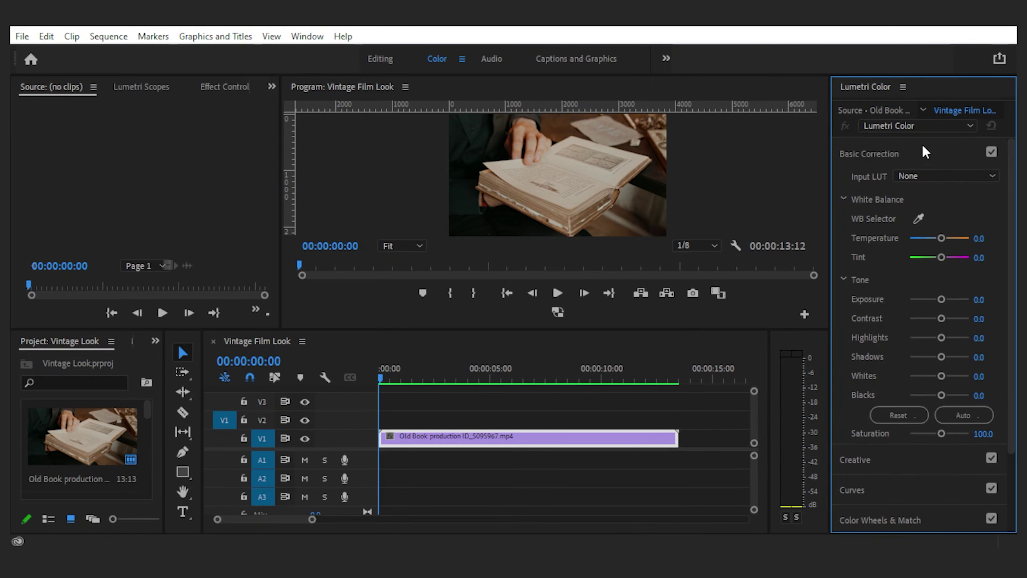
pyautogui.click(925, 153)
pyautogui.click(923, 184)
pyautogui.click(938, 206)
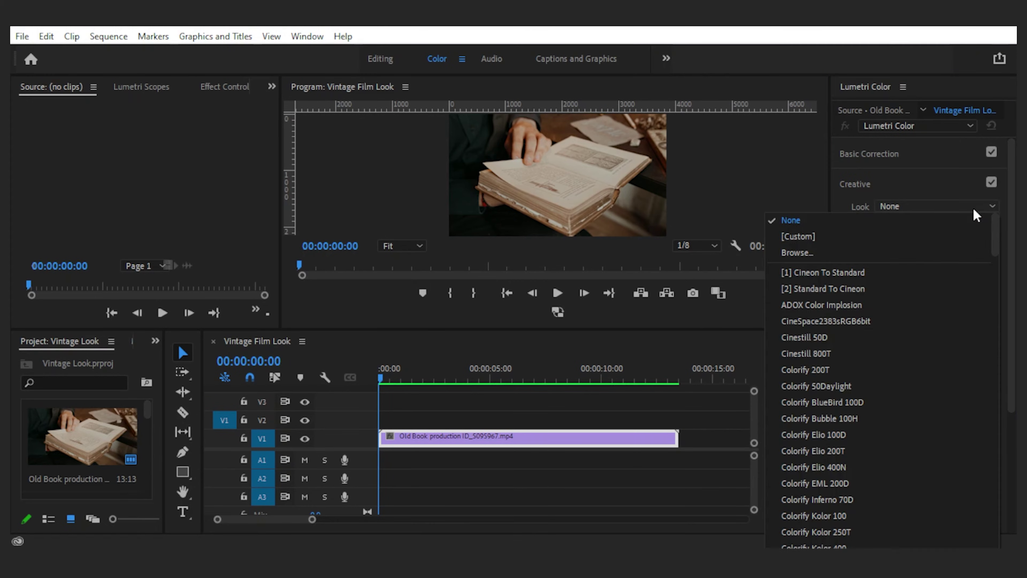
pyautogui.scroll(-3, 905, 356)
pyautogui.click(964, 216)
# - Apply the Dubble film Apollo 200 look at about 70 intensity and preview it
pyautogui.click(962, 211)
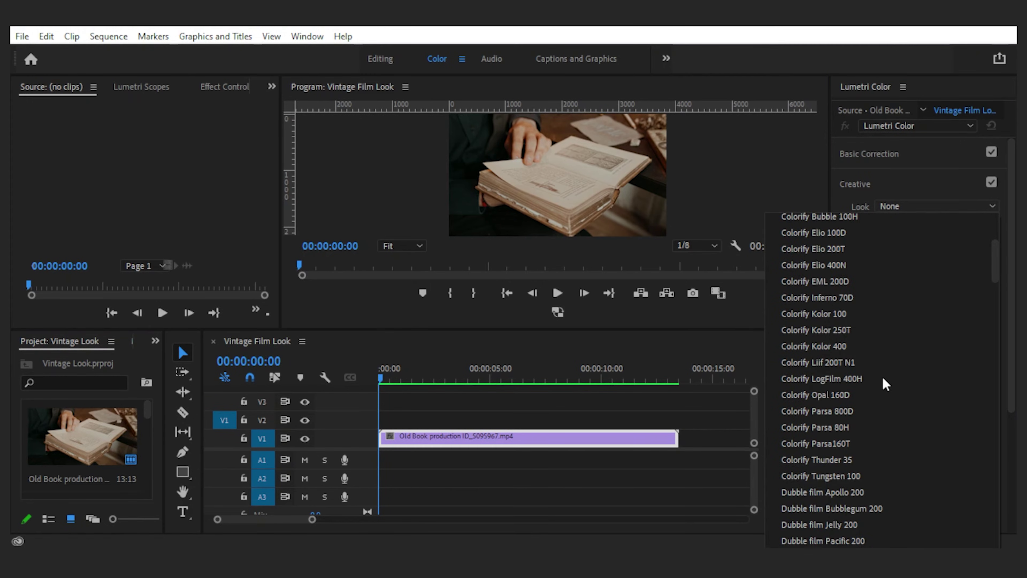
pyautogui.scroll(-5, 883, 383)
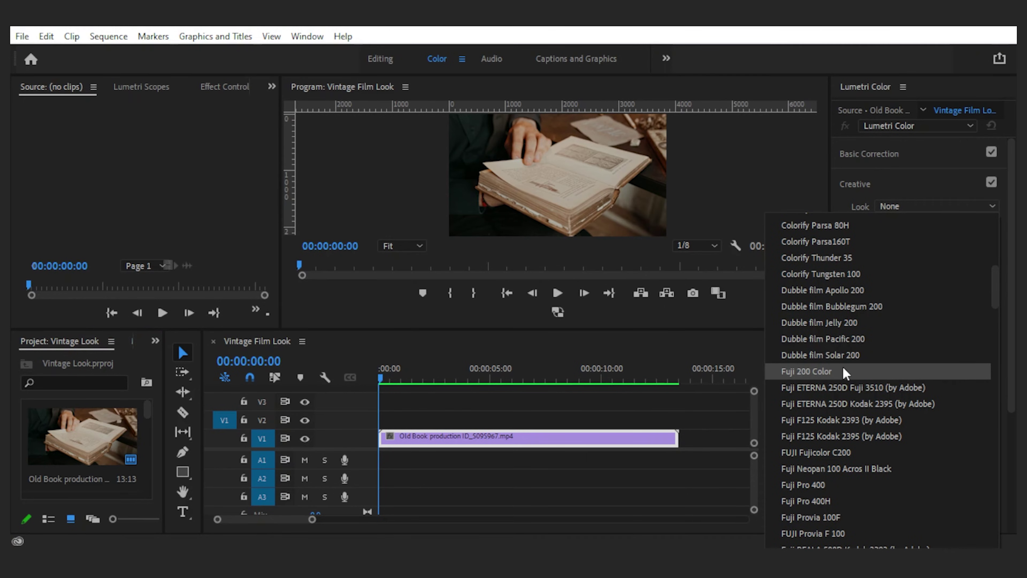
pyautogui.click(857, 297)
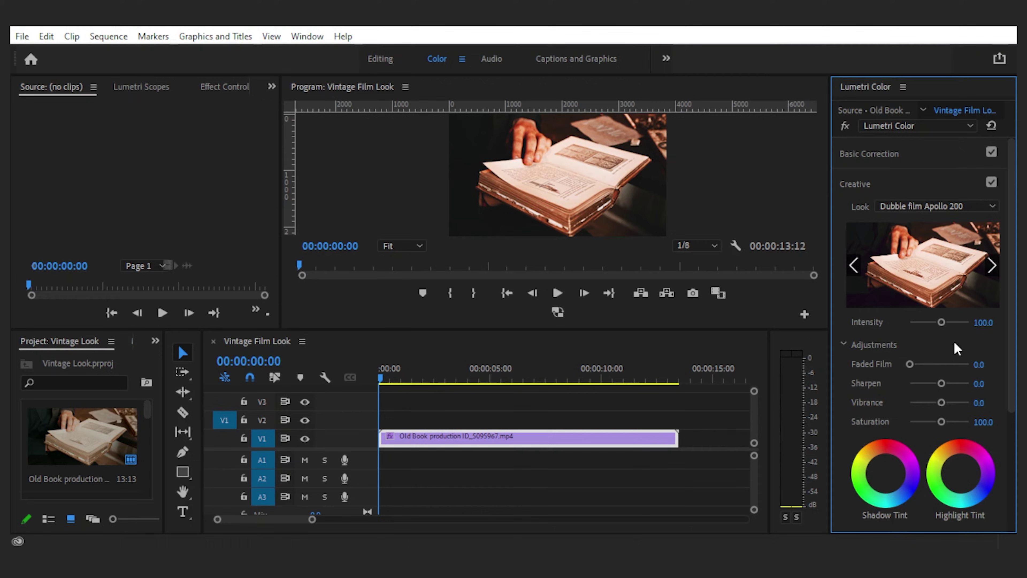
pyautogui.moveTo(941, 322); pyautogui.dragTo(931, 324)
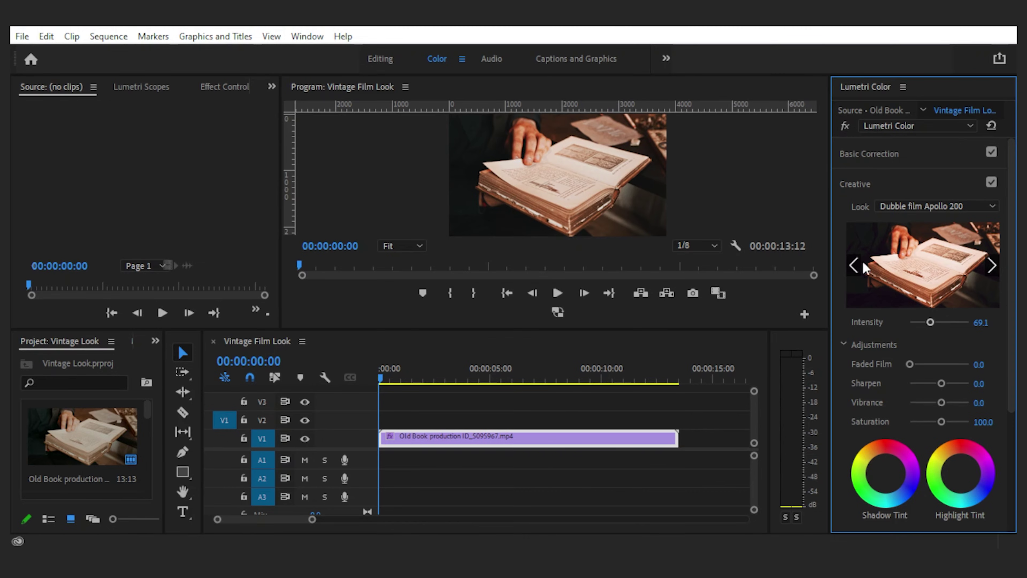
pyautogui.press('`')
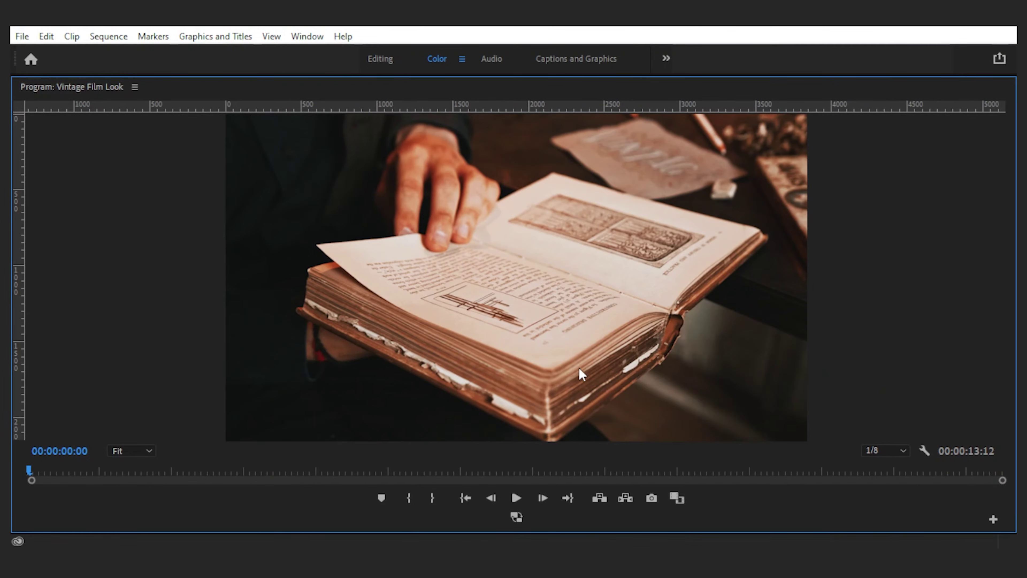
pyautogui.press('`')
# - Switch the look to Dubble film Pacific 200 and set its Intensity to 85
pyautogui.click(993, 267)
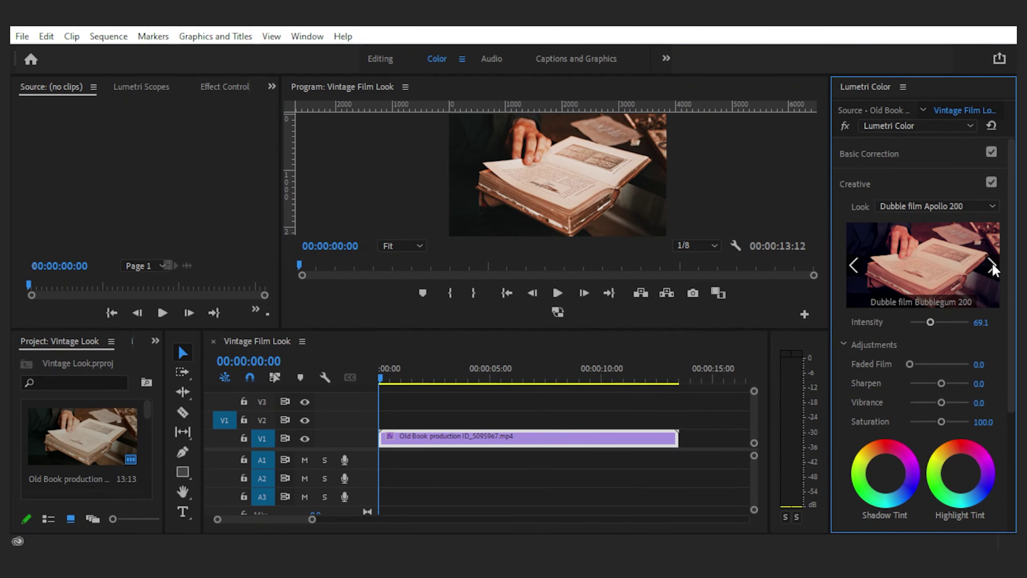
pyautogui.click(993, 268)
pyautogui.click(993, 269)
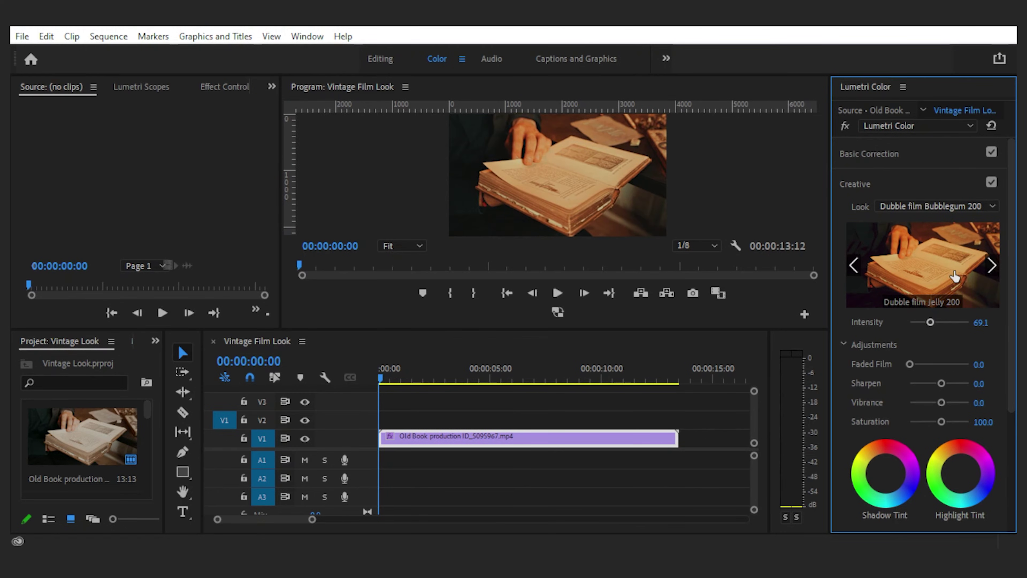
pyautogui.click(958, 279)
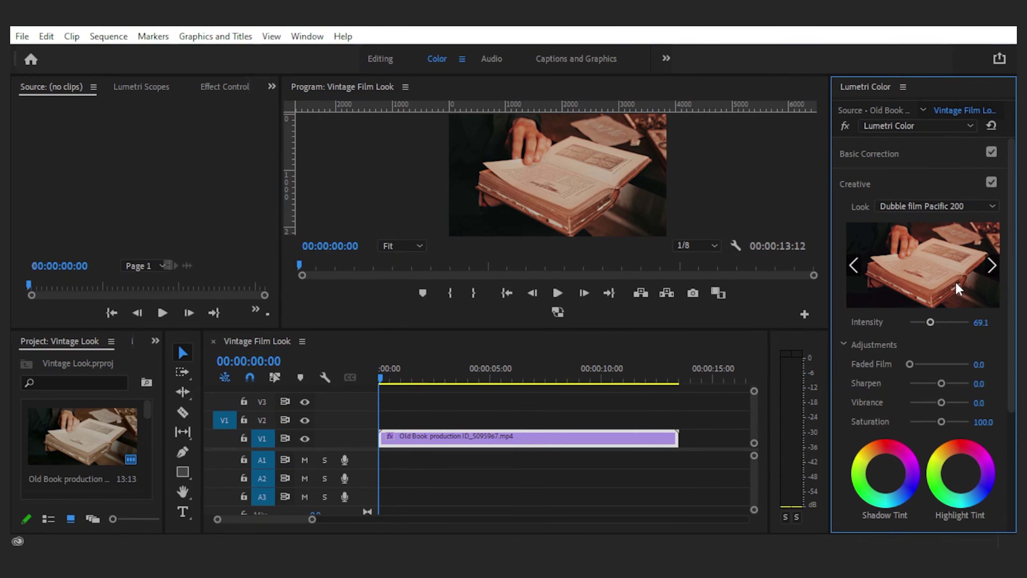
pyautogui.moveTo(930, 322); pyautogui.dragTo(935, 323)
pyautogui.click(972, 322)
pyautogui.write('85')
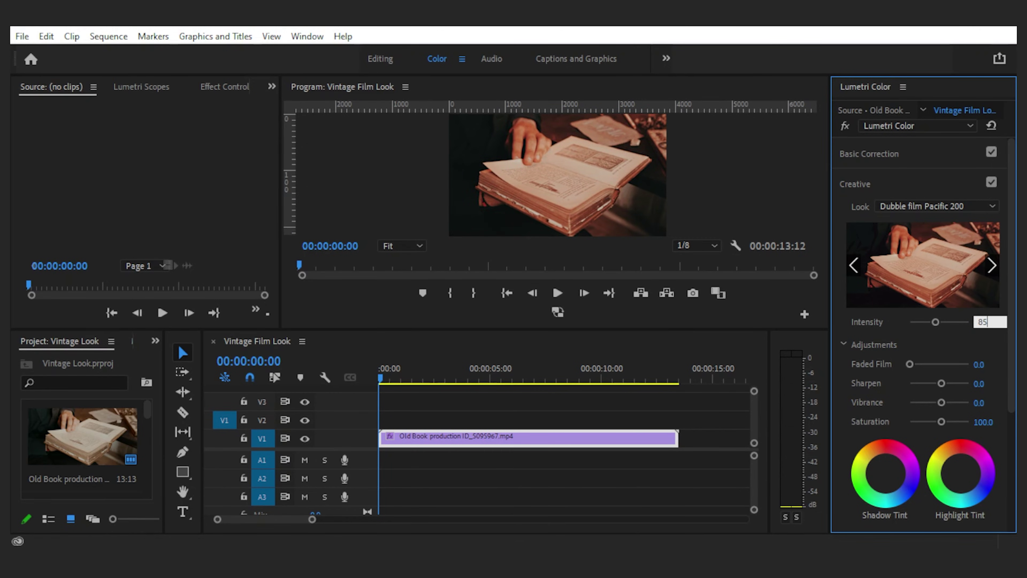
pyautogui.press('Return')
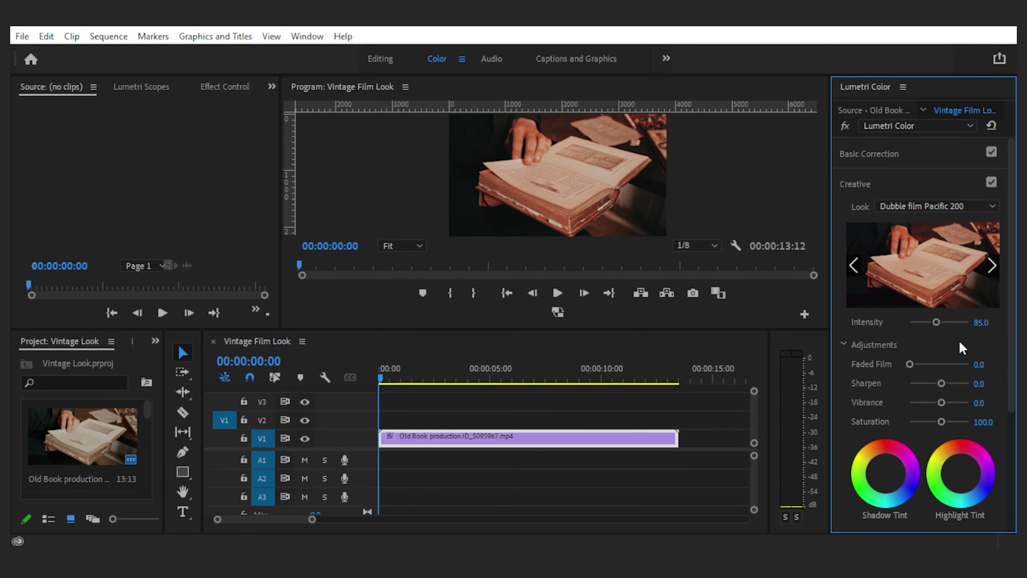
# - Preview the grade and toggle the creative look off and on to compare
pyautogui.press('`')
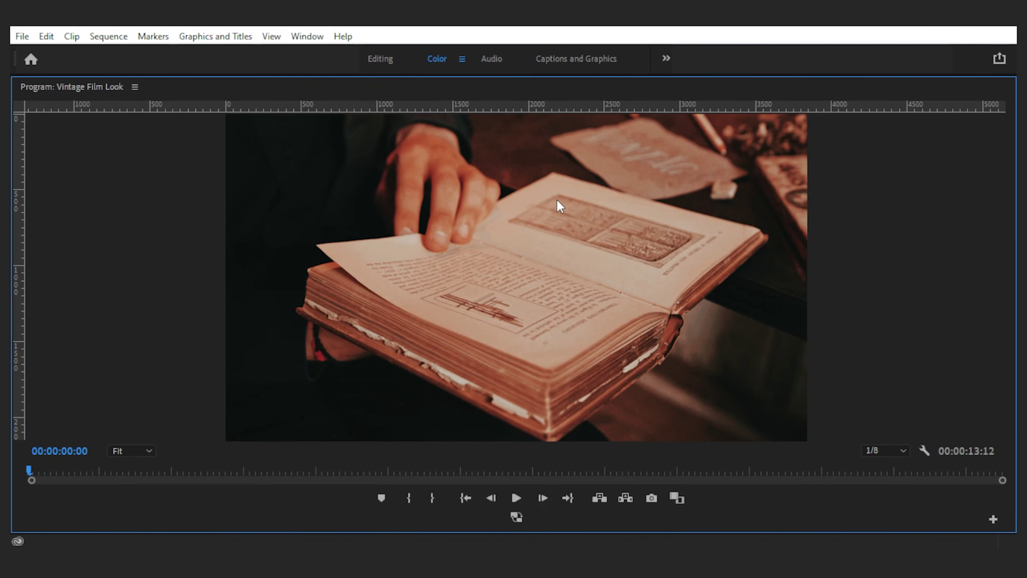
pyautogui.press('`')
pyautogui.click(991, 183)
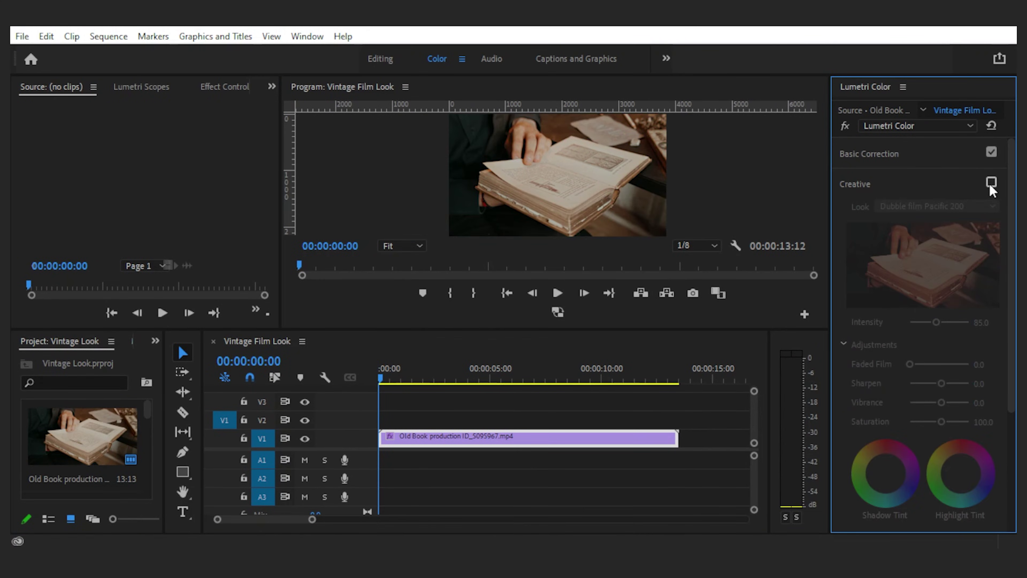
pyautogui.click(990, 184)
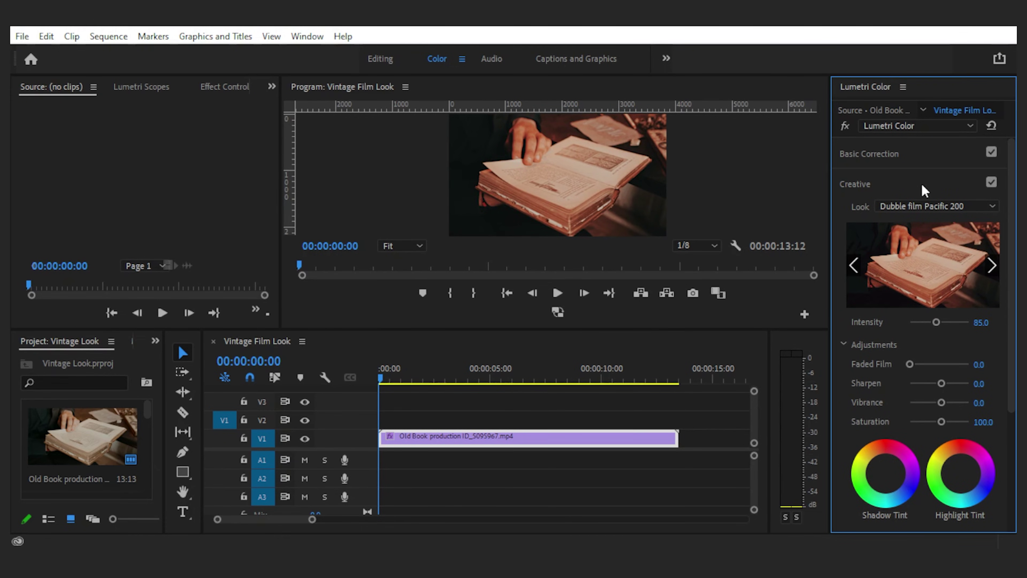
# - Place Grain [16mm] _Medium on V2, trimmed to end with the book clip
pyautogui.click(379, 58)
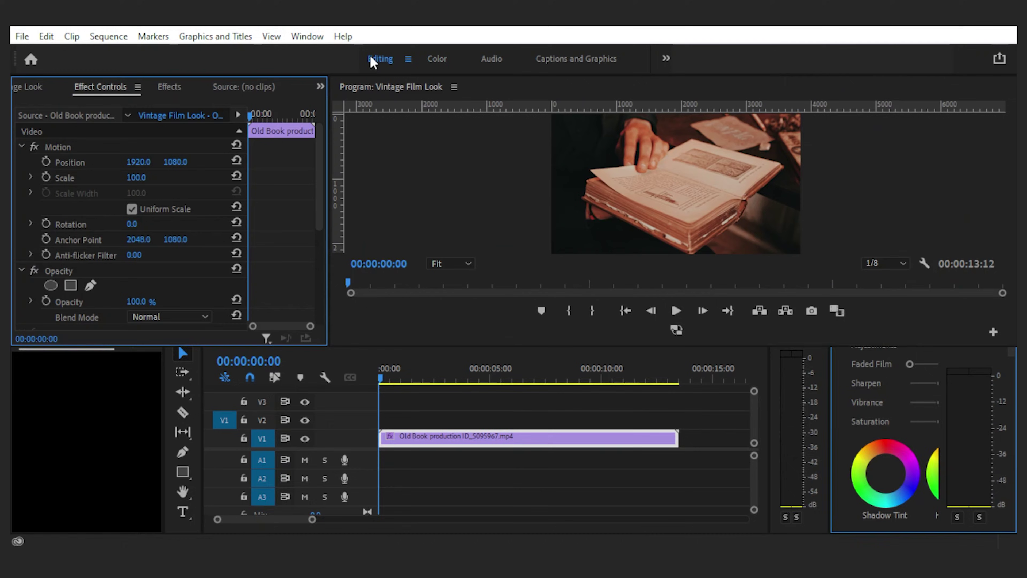
pyautogui.moveTo(318, 166); pyautogui.dragTo(312, 202)
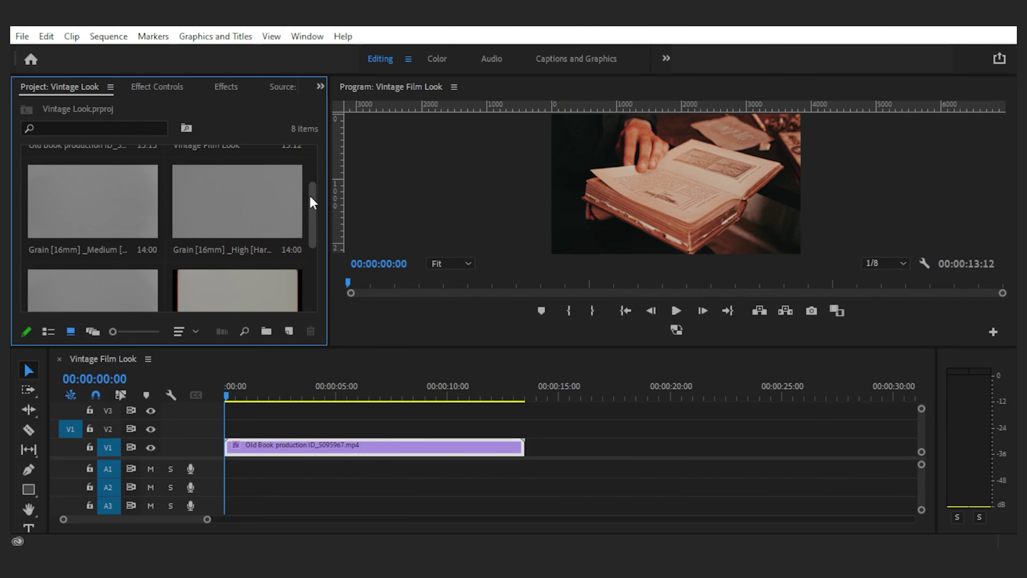
pyautogui.moveTo(69, 222); pyautogui.dragTo(225, 431)
pyautogui.moveTo(533, 426); pyautogui.dragTo(525, 427)
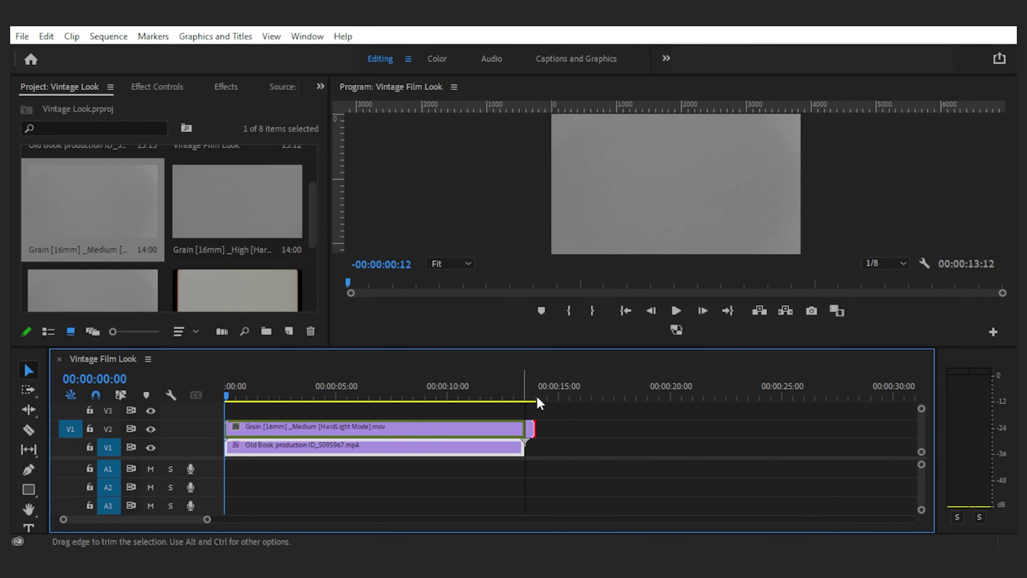
pyautogui.click(480, 432)
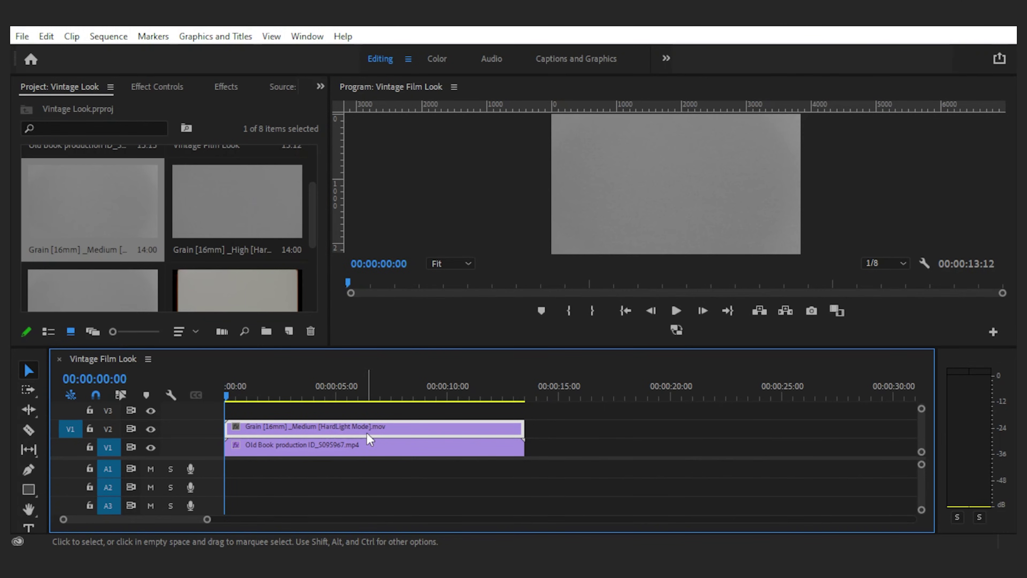
# - Set the grain clip's Opacity Blend Mode to Hard Light and review the preview
pyautogui.click(142, 88)
pyautogui.scroll(-3, 287, 245)
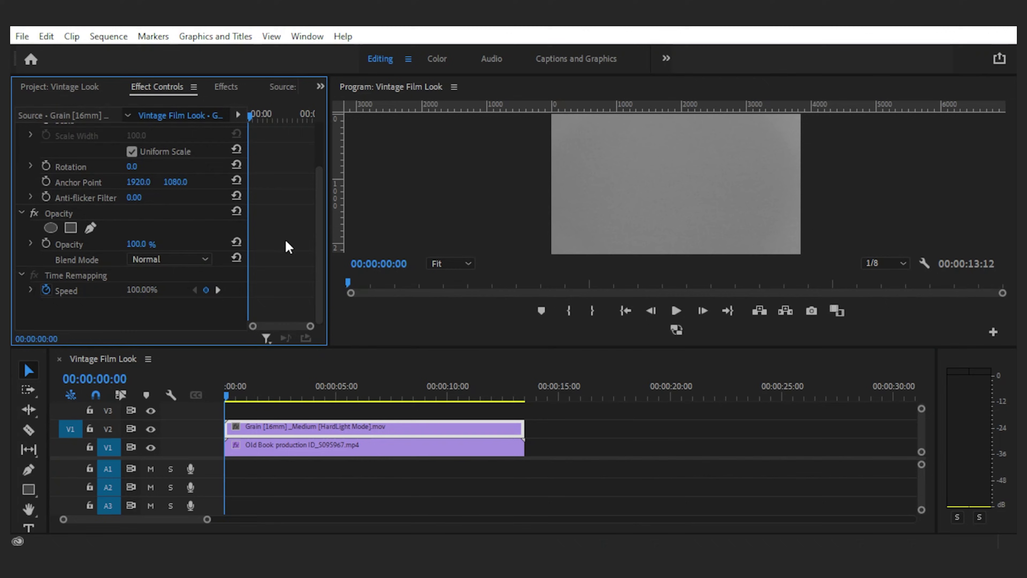
pyautogui.click(205, 262)
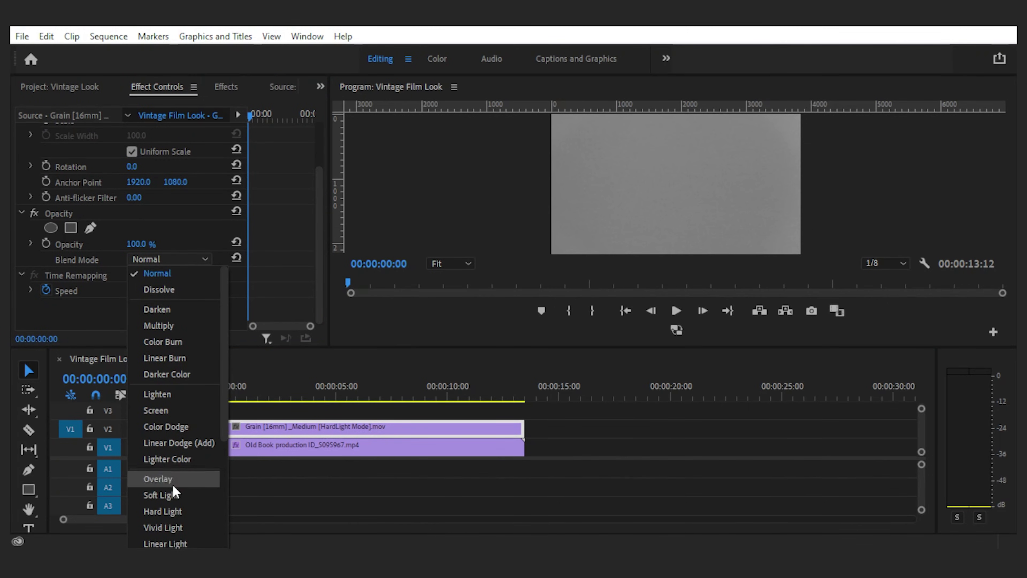
pyautogui.click(178, 513)
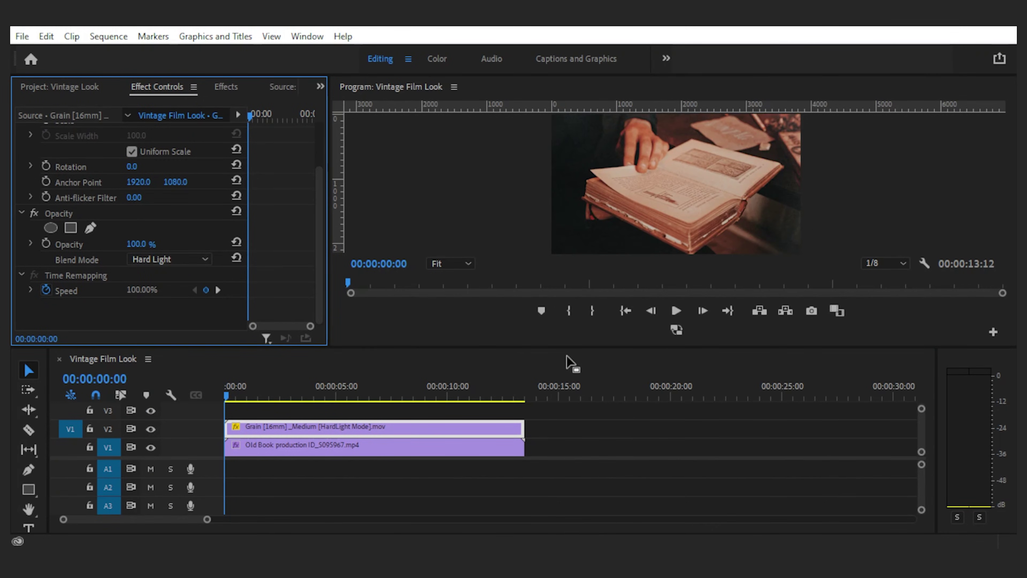
pyautogui.press('`')
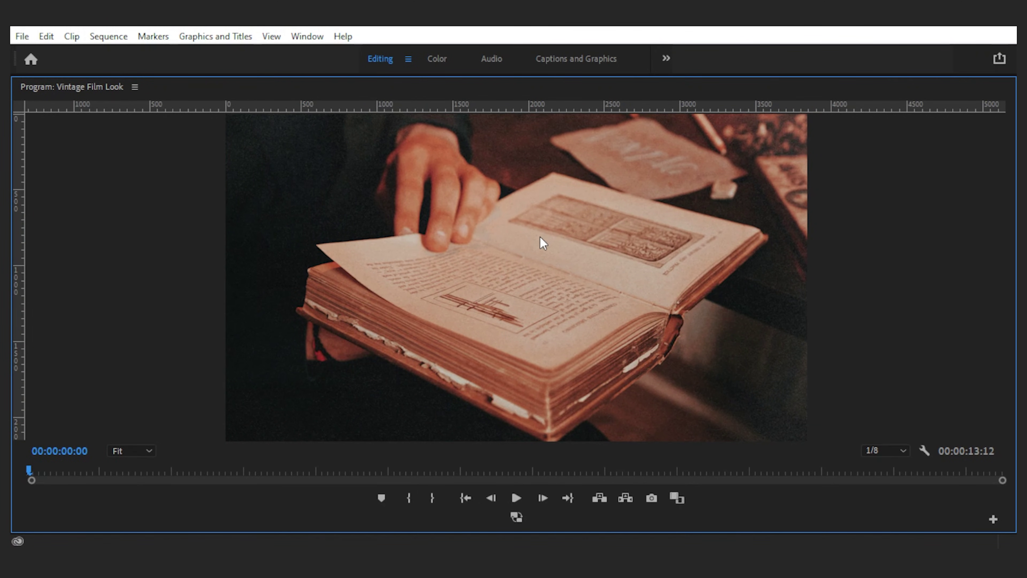
pyautogui.press('`')
# - Place 4x3 Film Frame.mov on V3, trimmed to end at 13:12
pyautogui.click(73, 86)
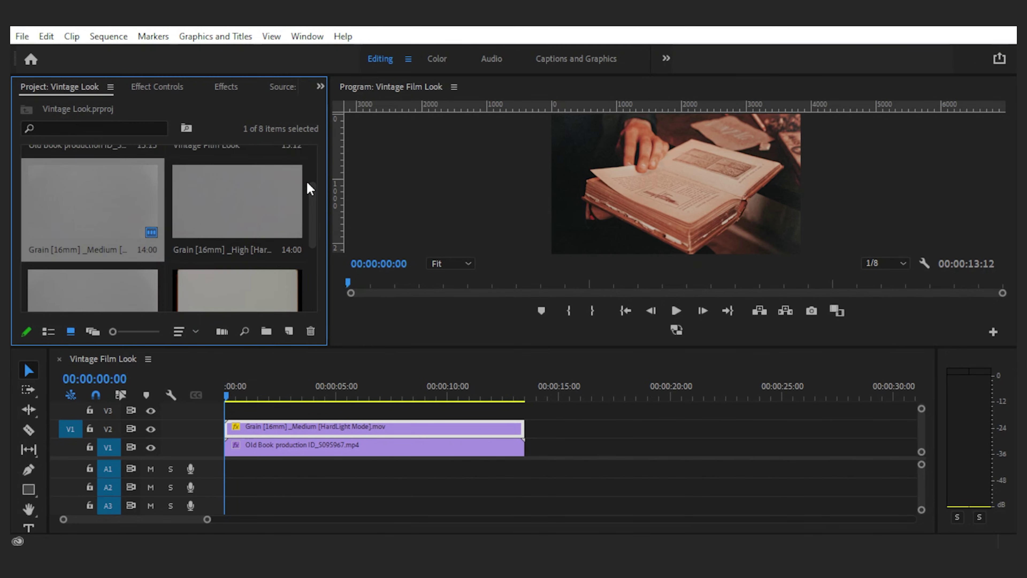
pyautogui.moveTo(313, 200); pyautogui.dragTo(315, 273)
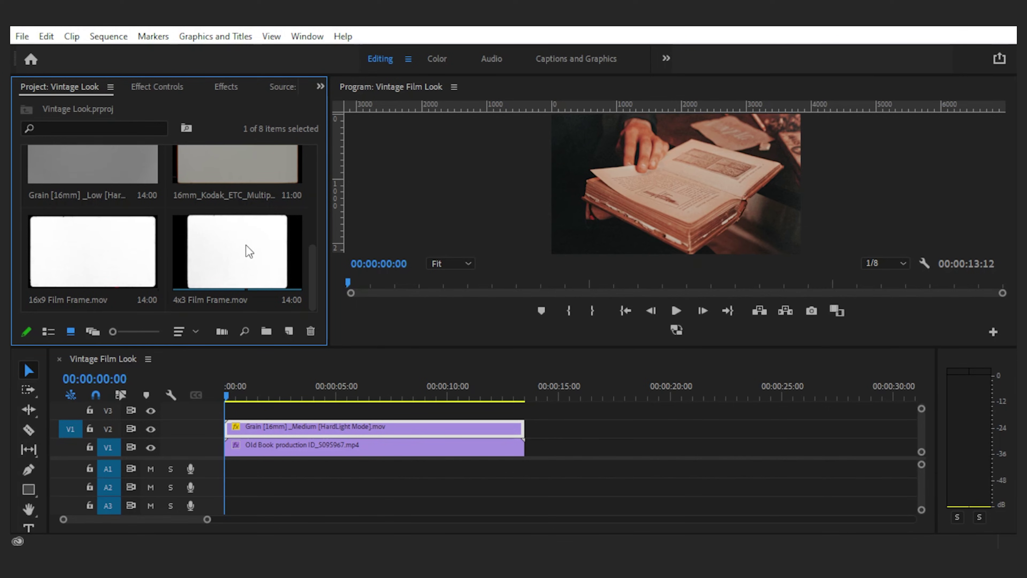
pyautogui.moveTo(242, 254); pyautogui.dragTo(245, 258)
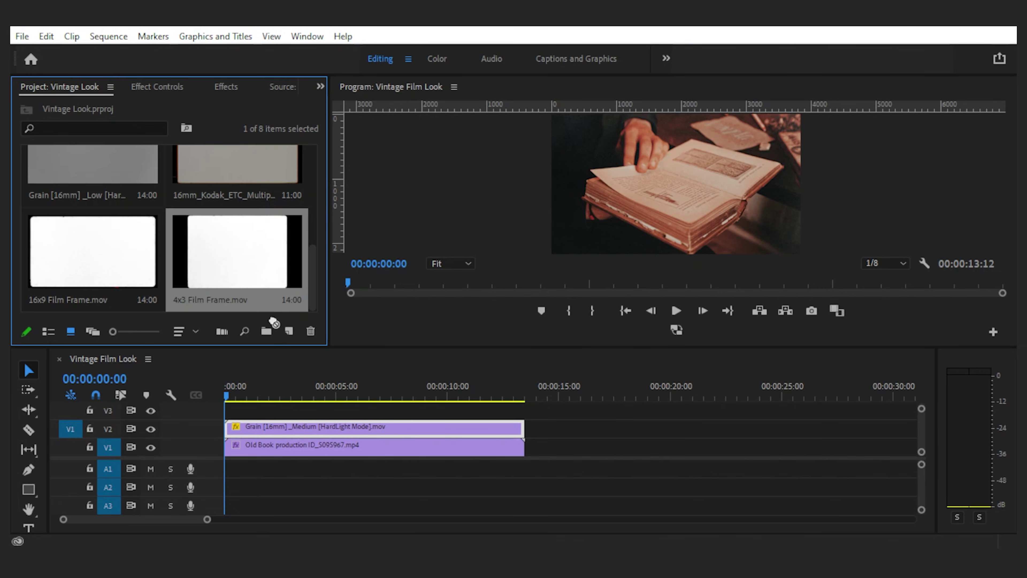
pyautogui.moveTo(273, 323); pyautogui.dragTo(224, 411)
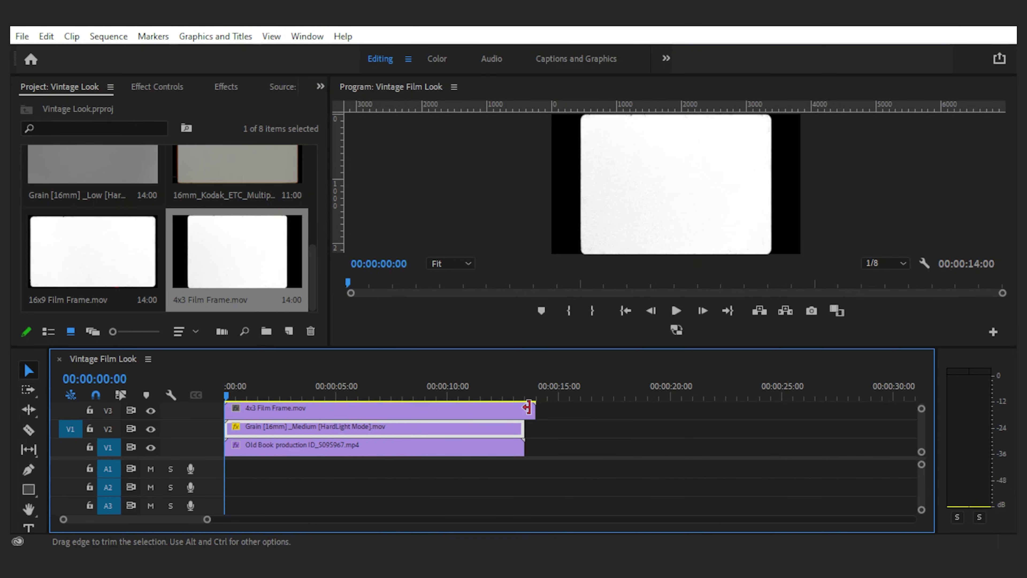
pyautogui.moveTo(535, 410); pyautogui.dragTo(524, 410)
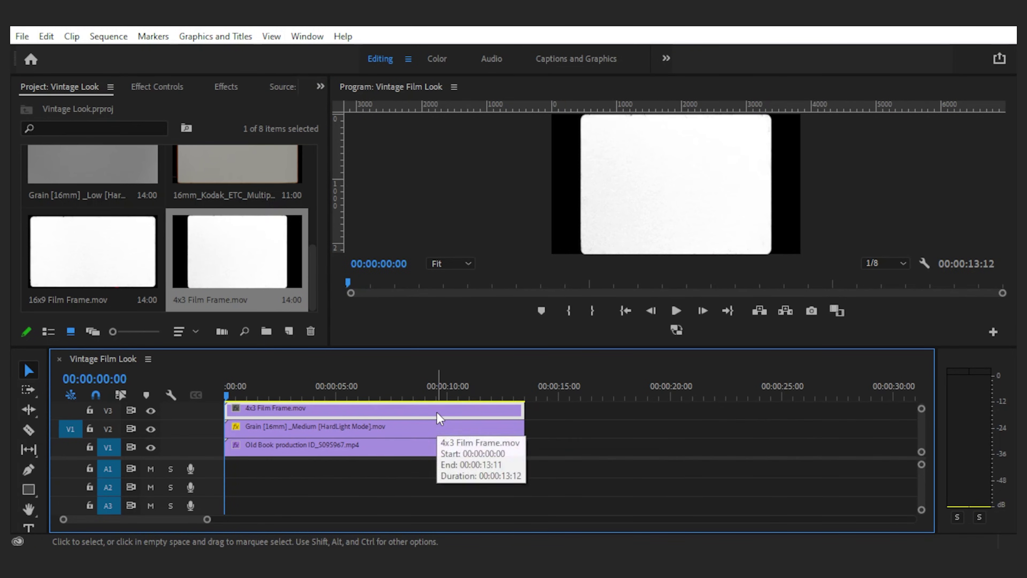
# - Set the film frame's Blend Mode to Multiply and maximize the Program preview
pyautogui.click(163, 91)
pyautogui.scroll(-1, 203, 257)
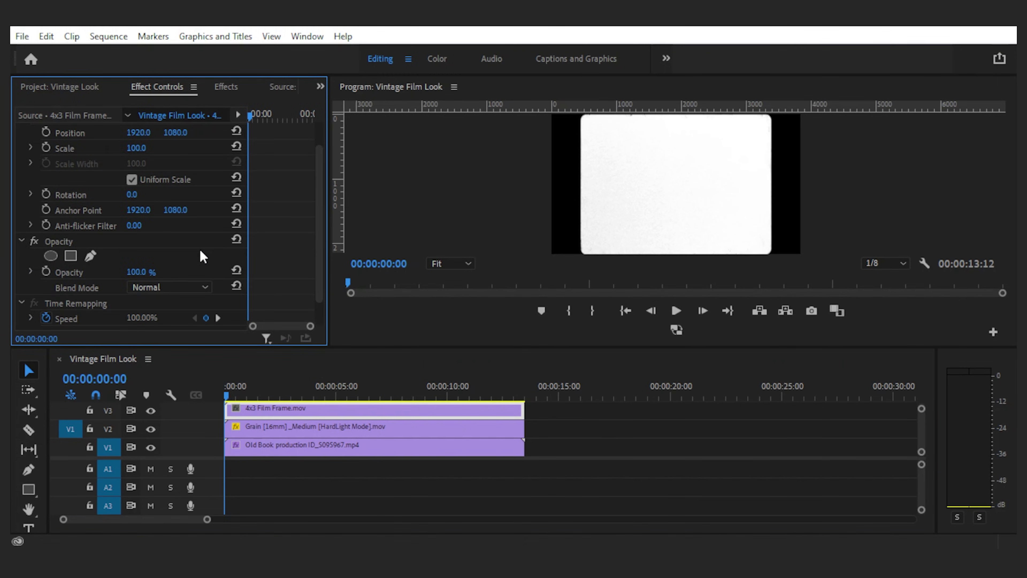
pyautogui.click(202, 287)
pyautogui.click(177, 72)
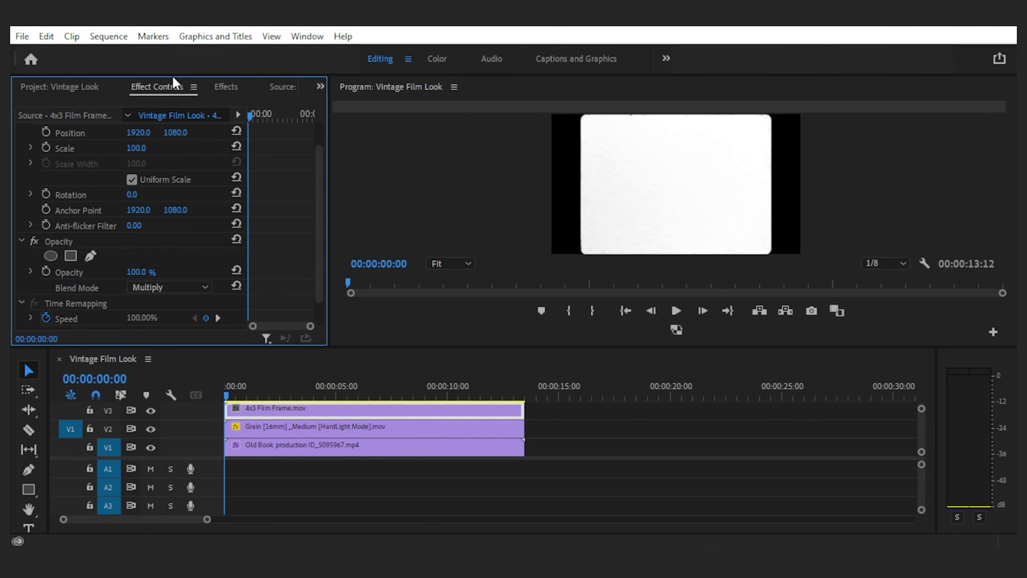
pyautogui.press('`')
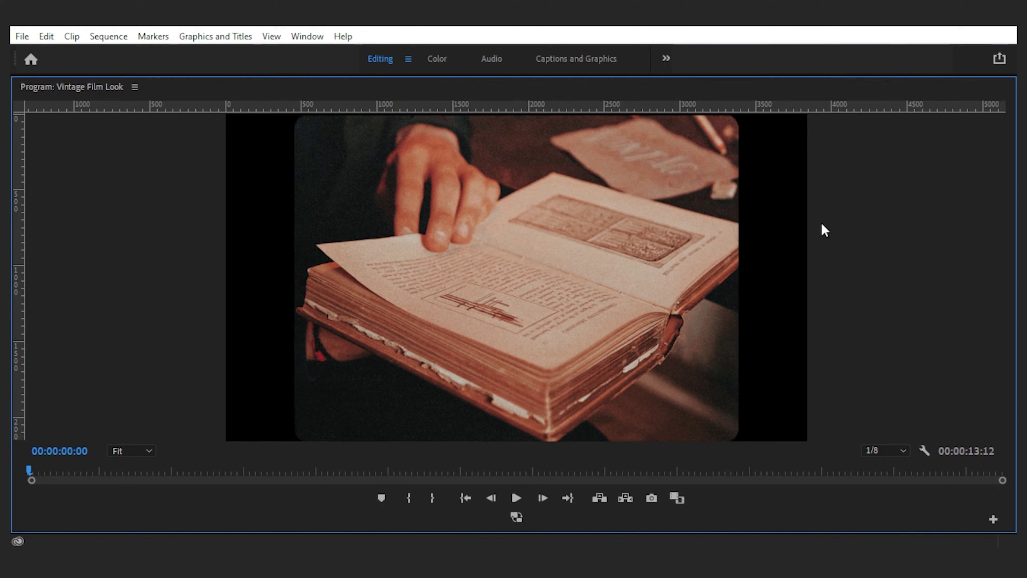